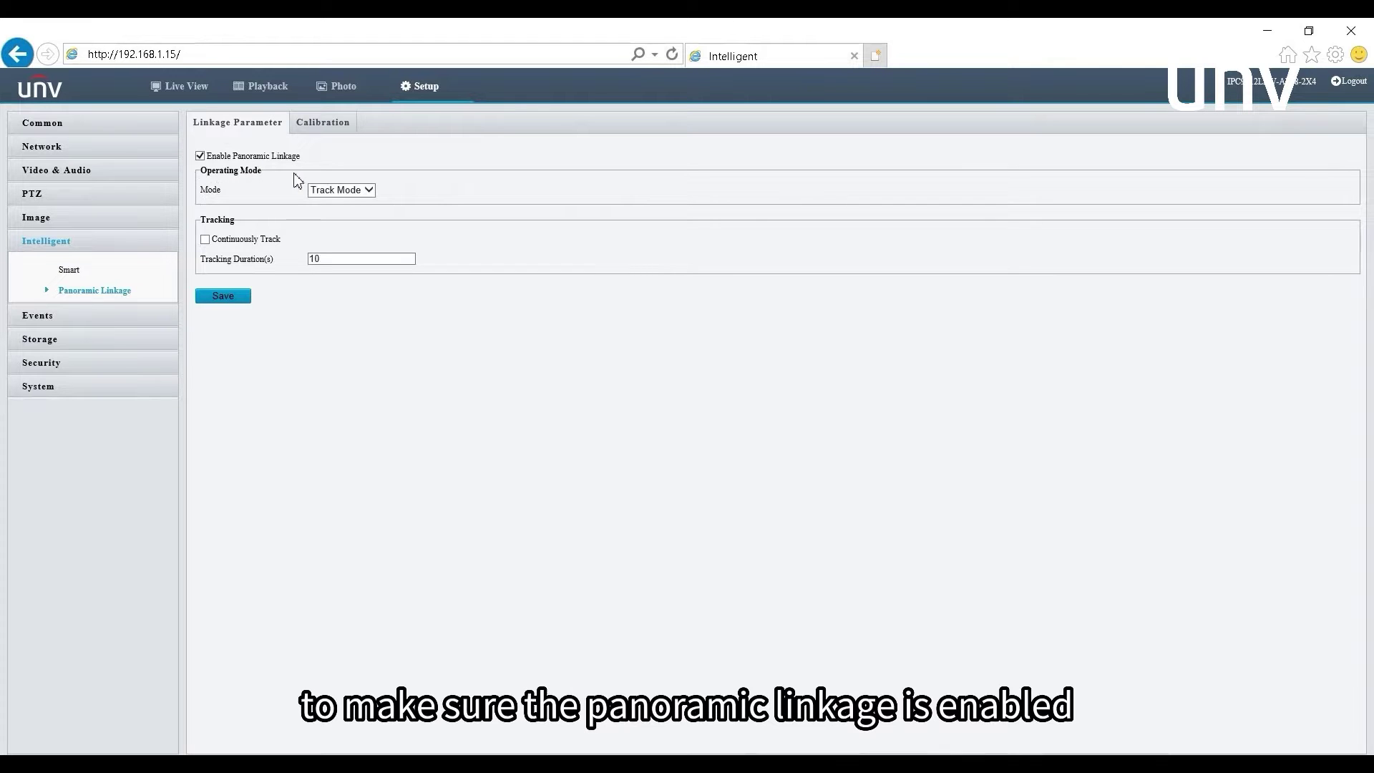
Run Auto Calibrate on the Calibration page to fill the table with eight calibration points.
left_click(323, 126)
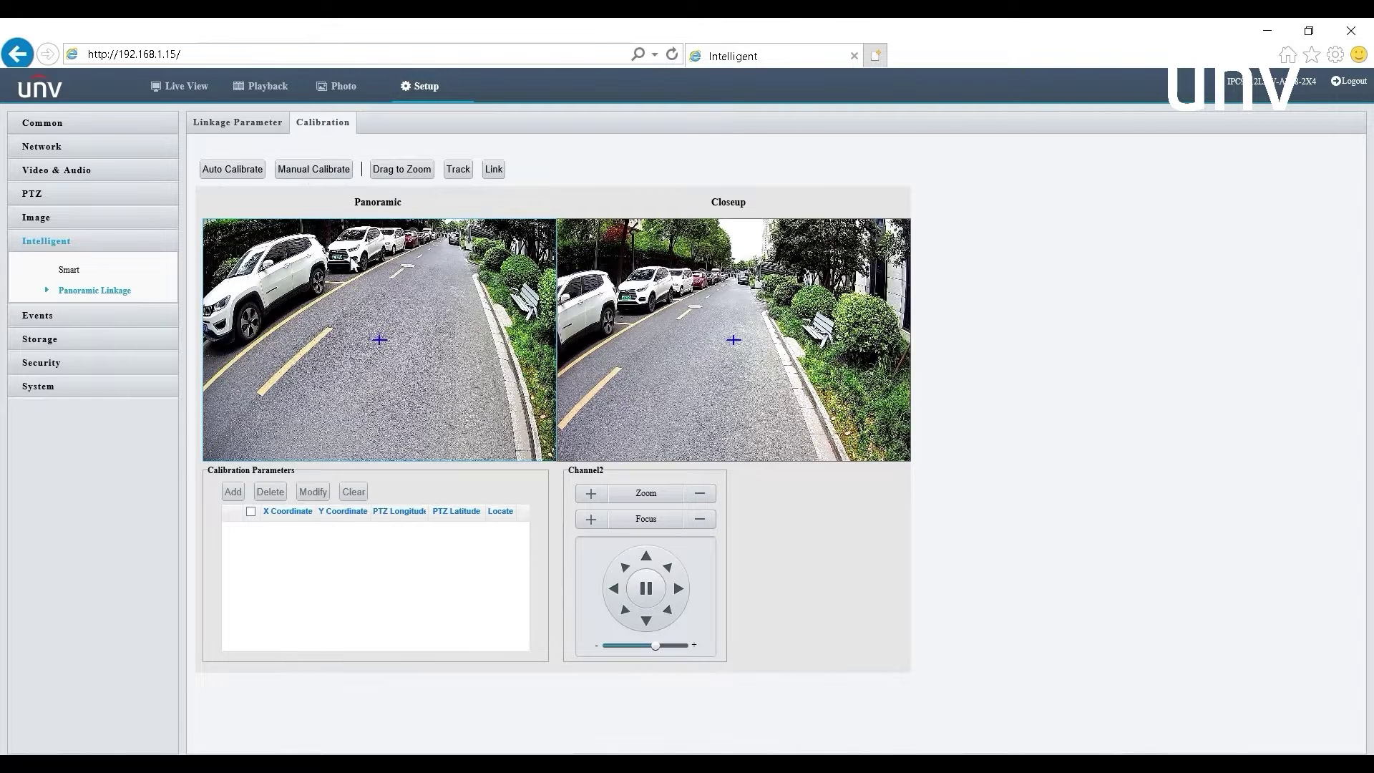
left_click(246, 176)
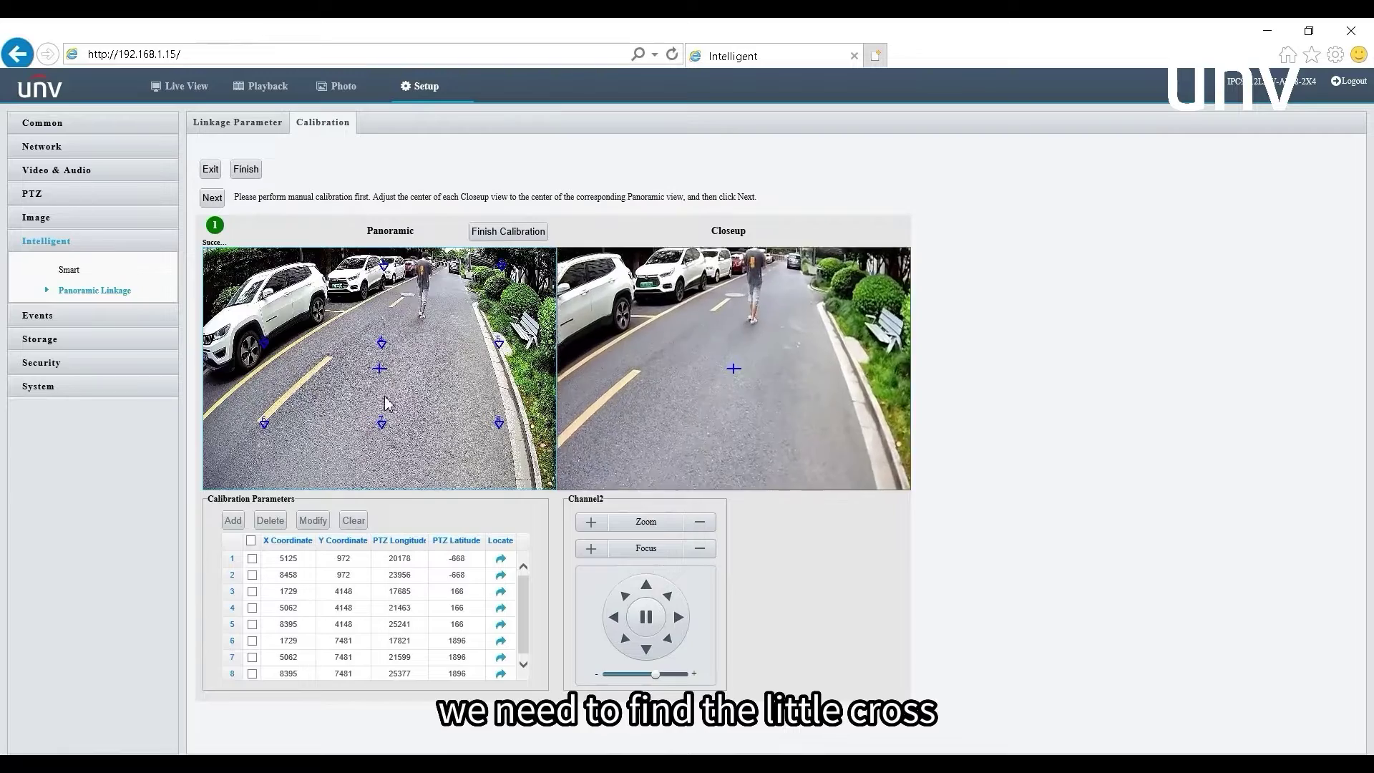
Zoom and pan the closeup lens until its centre cross sits on the panoramic road centre.
left_click(378, 343)
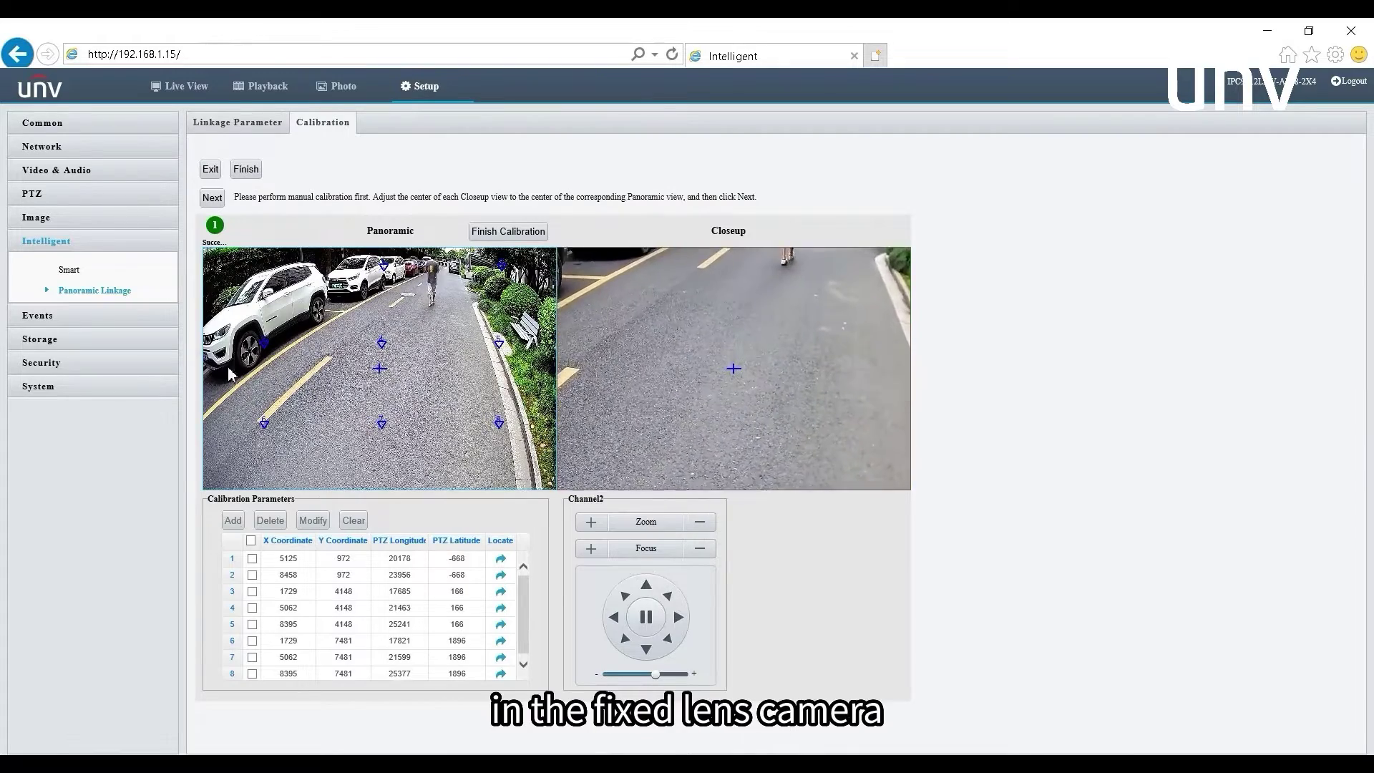
left_click(591, 522)
left_click(699, 522)
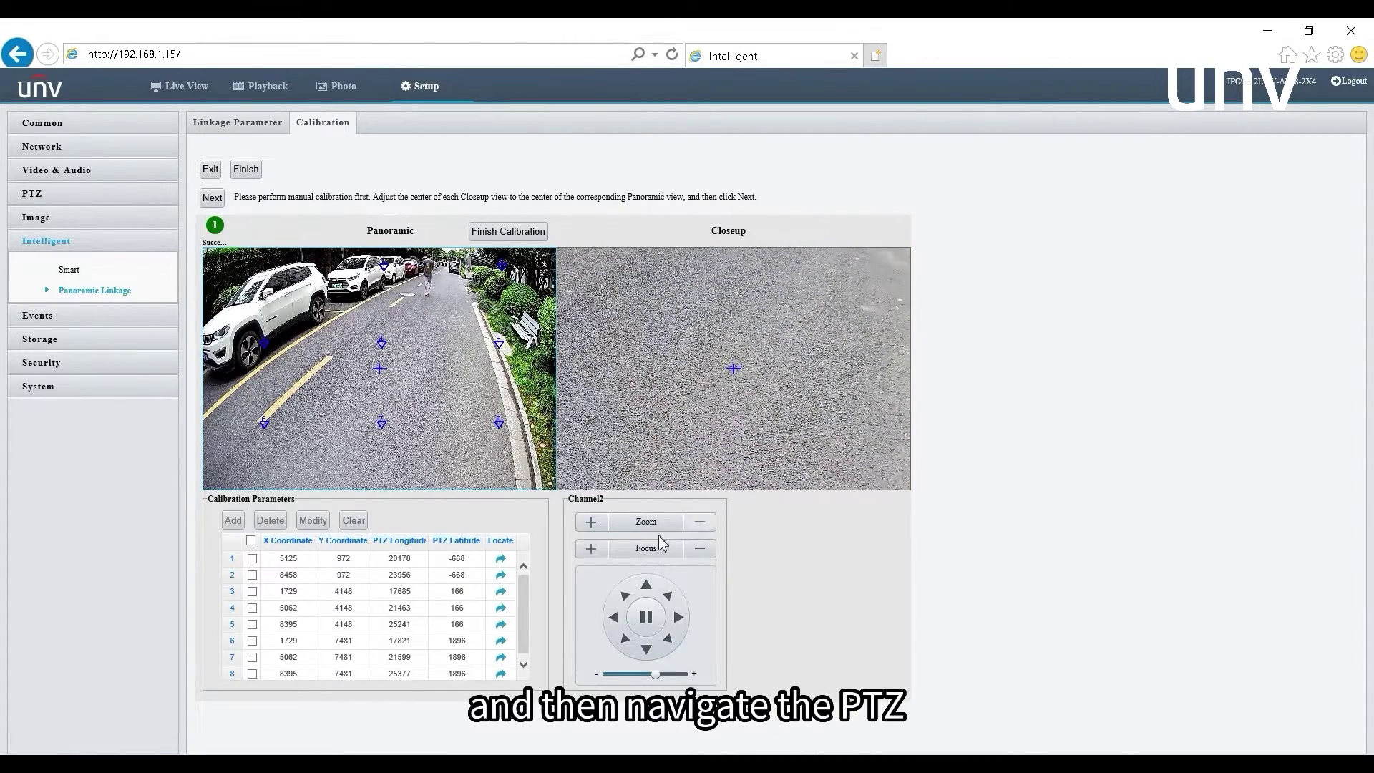
left_click(697, 528)
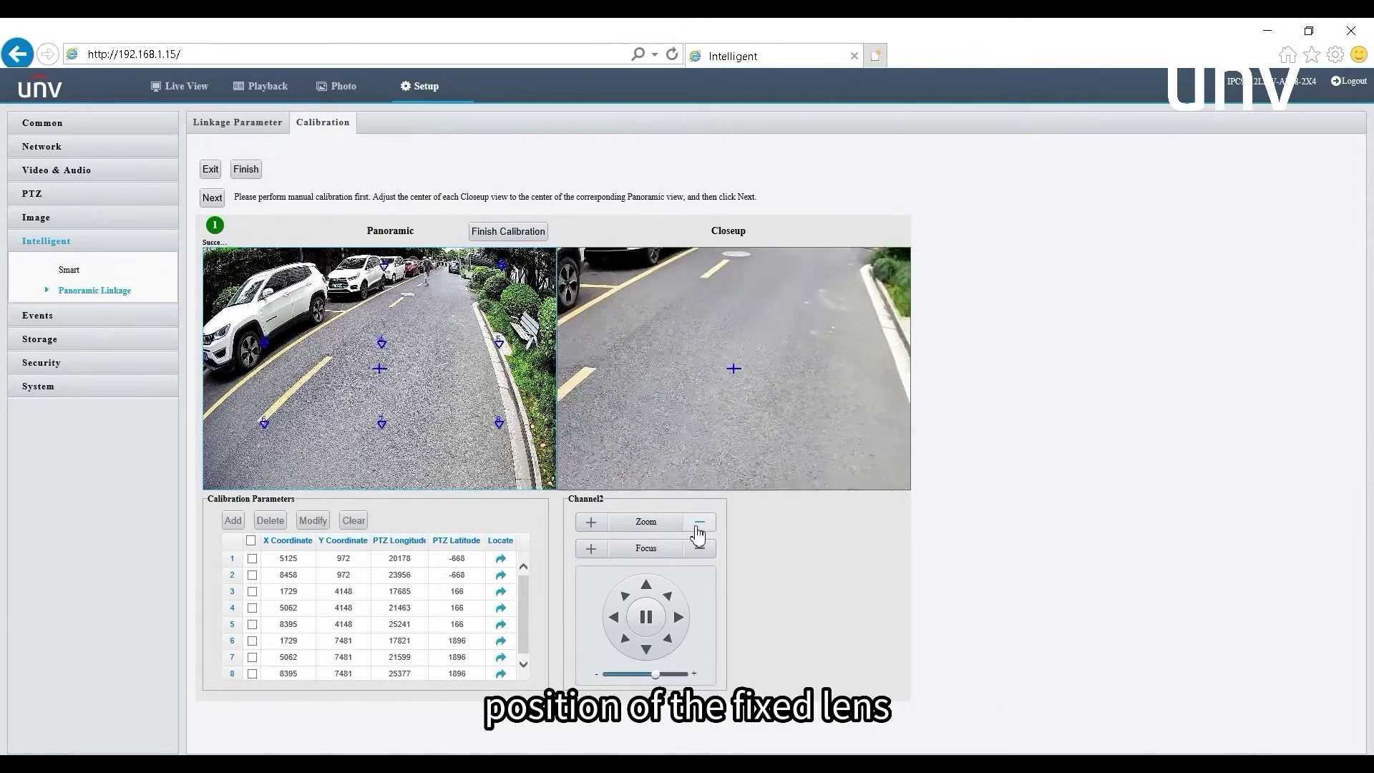
left_click(616, 620)
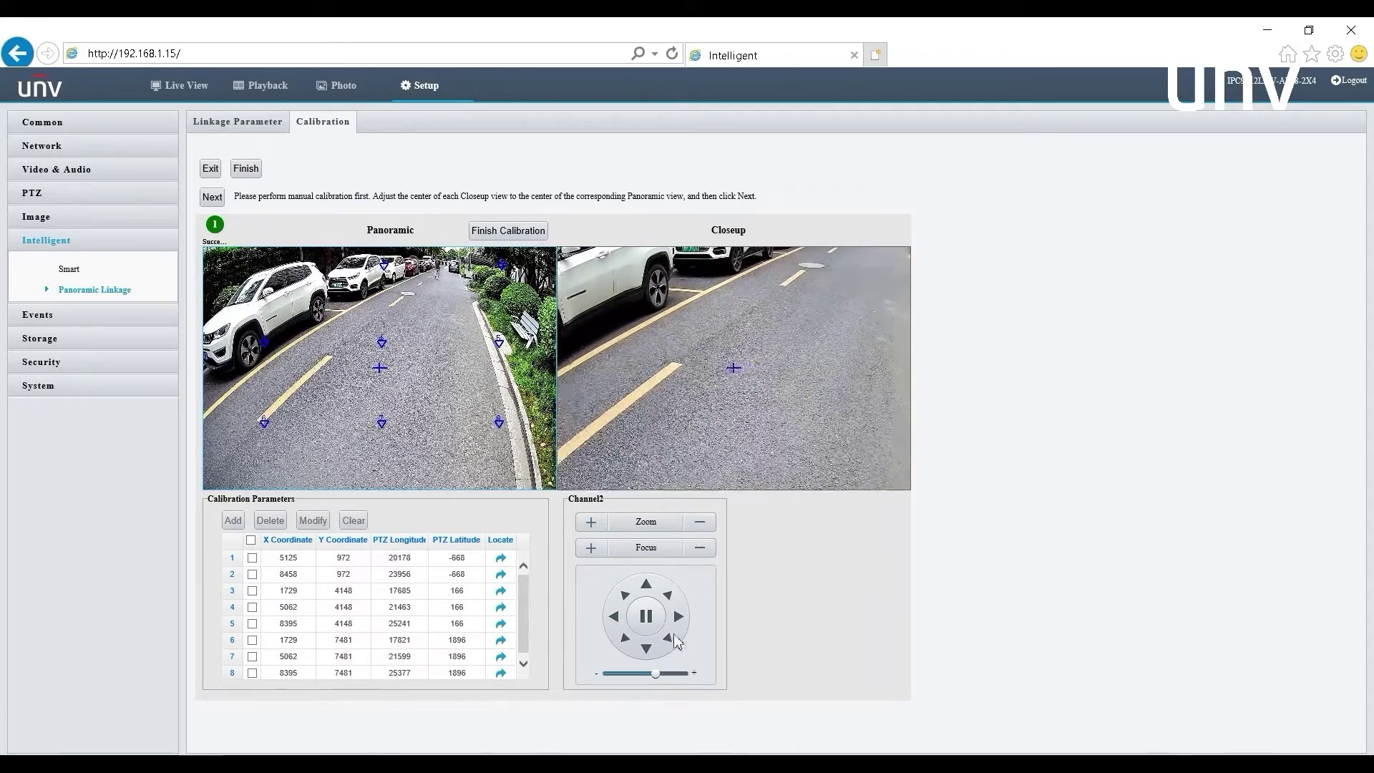
left_click(674, 621)
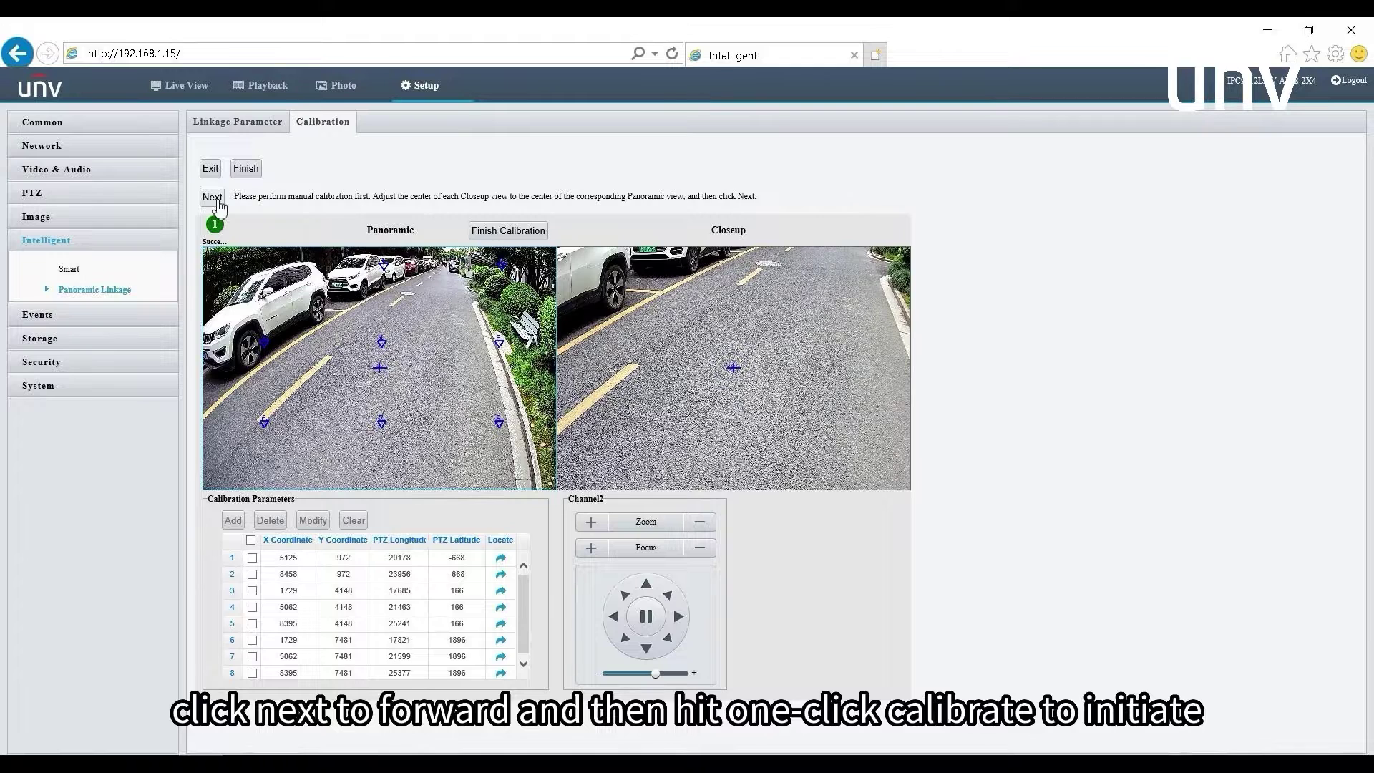
Run One-Click Calibrate until it succeeds, then finish the automatic calibration.
left_click(213, 197)
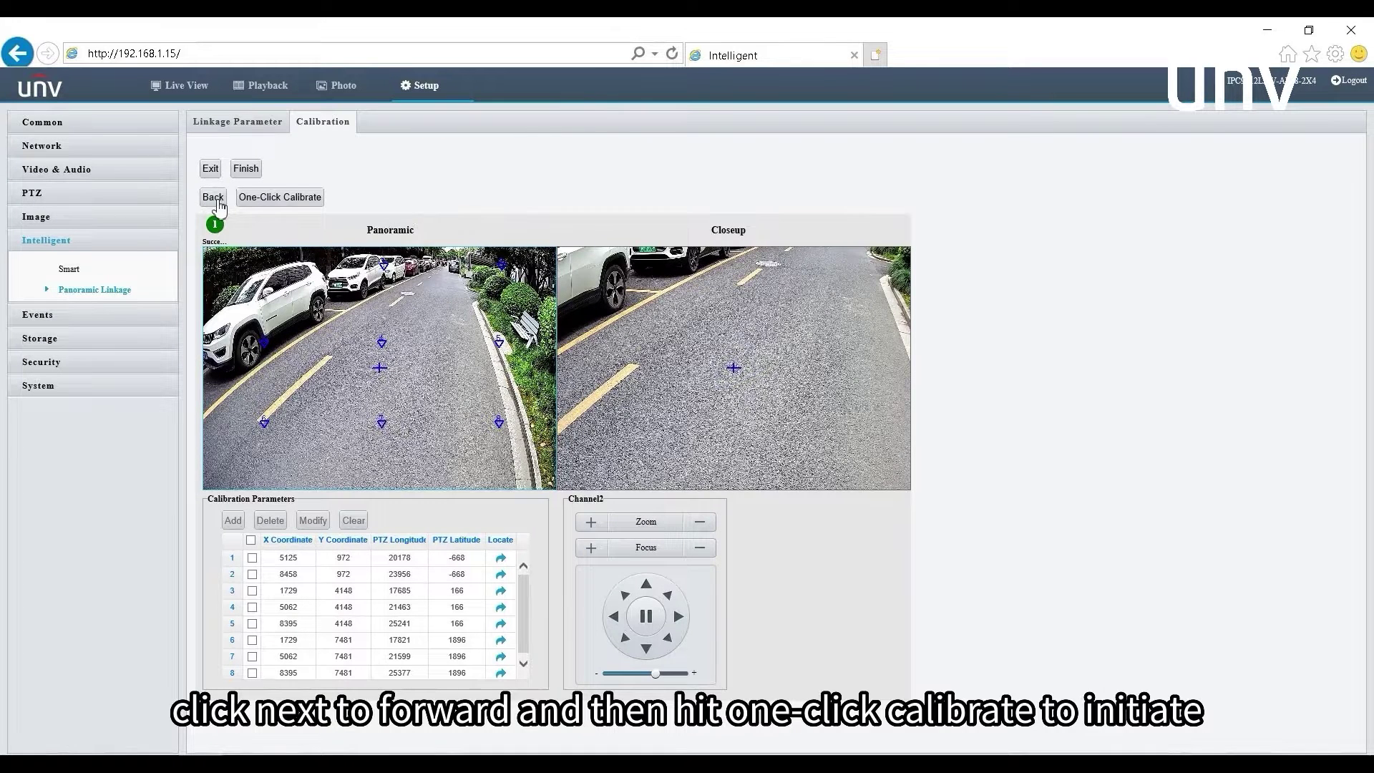
left_click(261, 205)
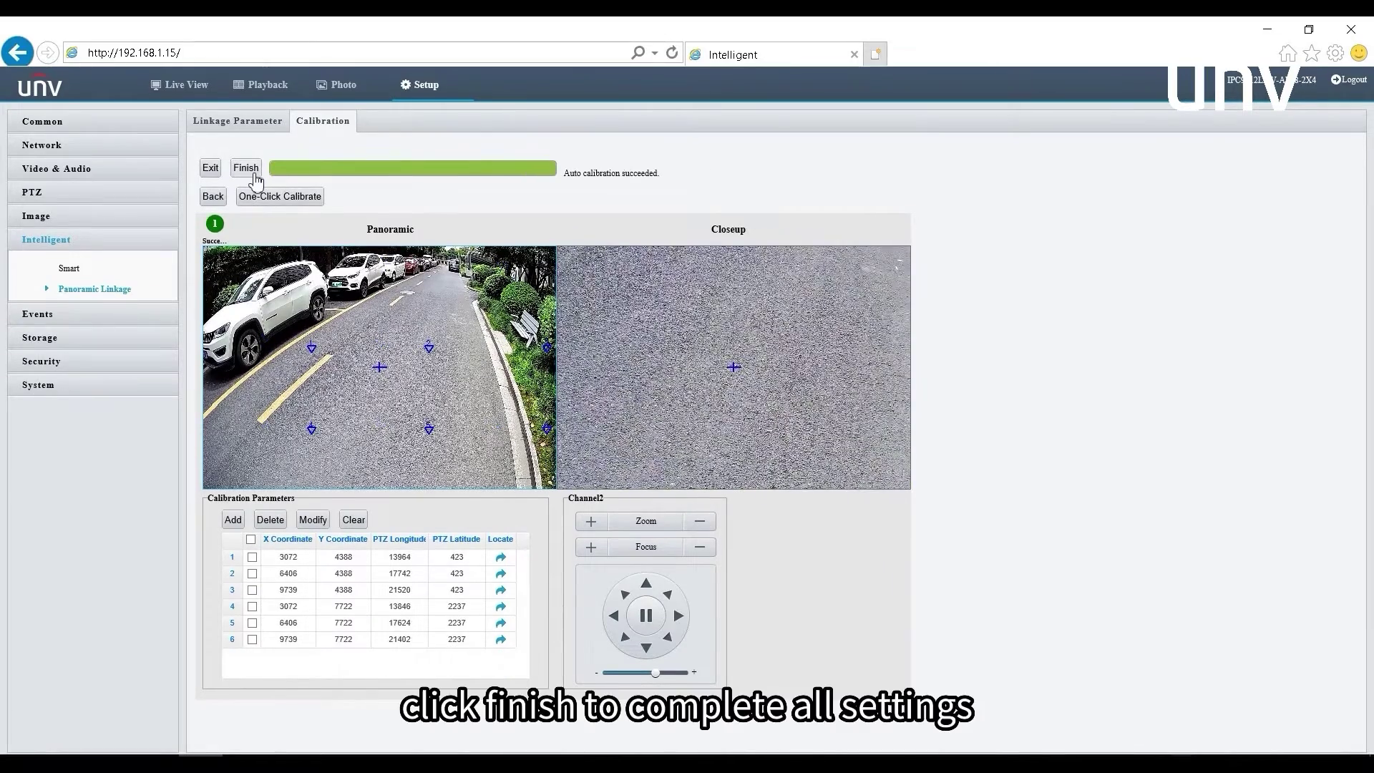
left_click(255, 176)
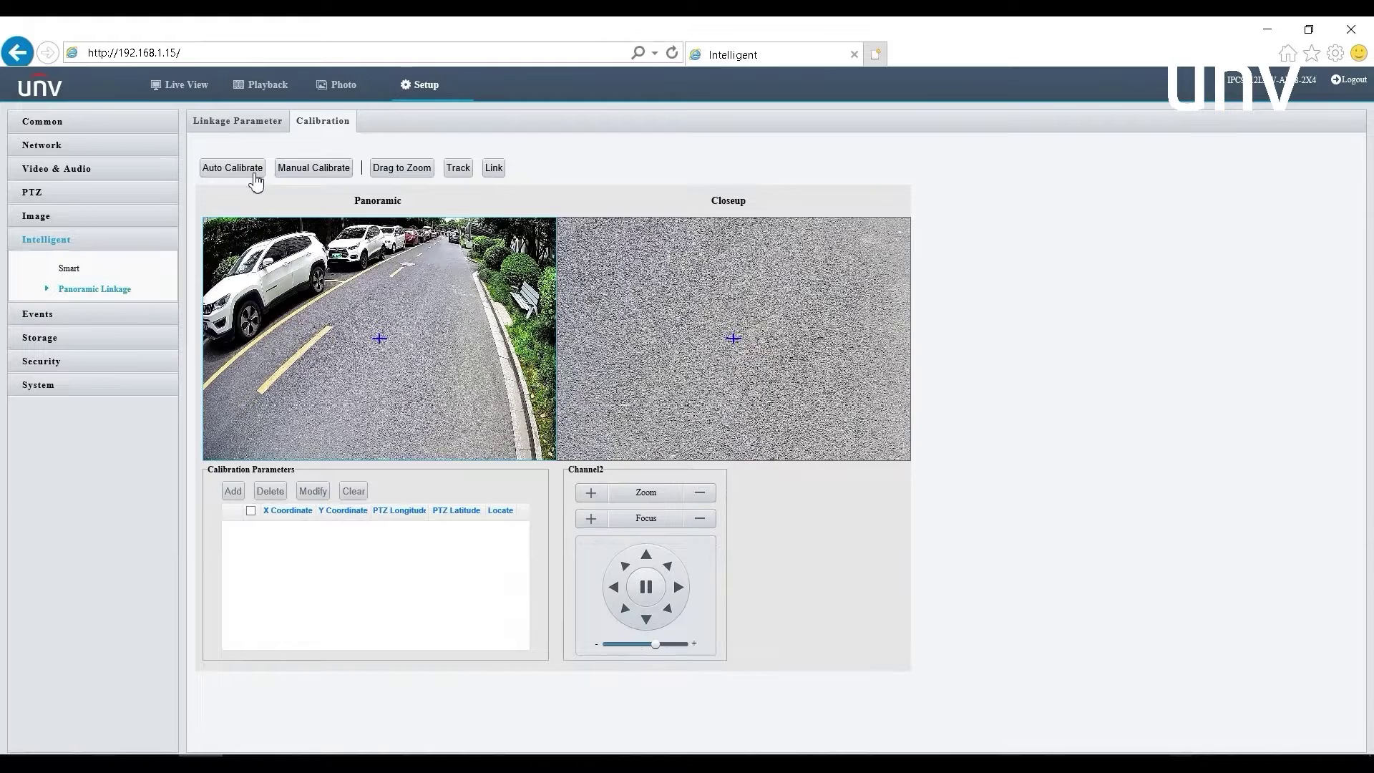
Start Manual Calibrate to load the six preset calibration points.
left_click(324, 171)
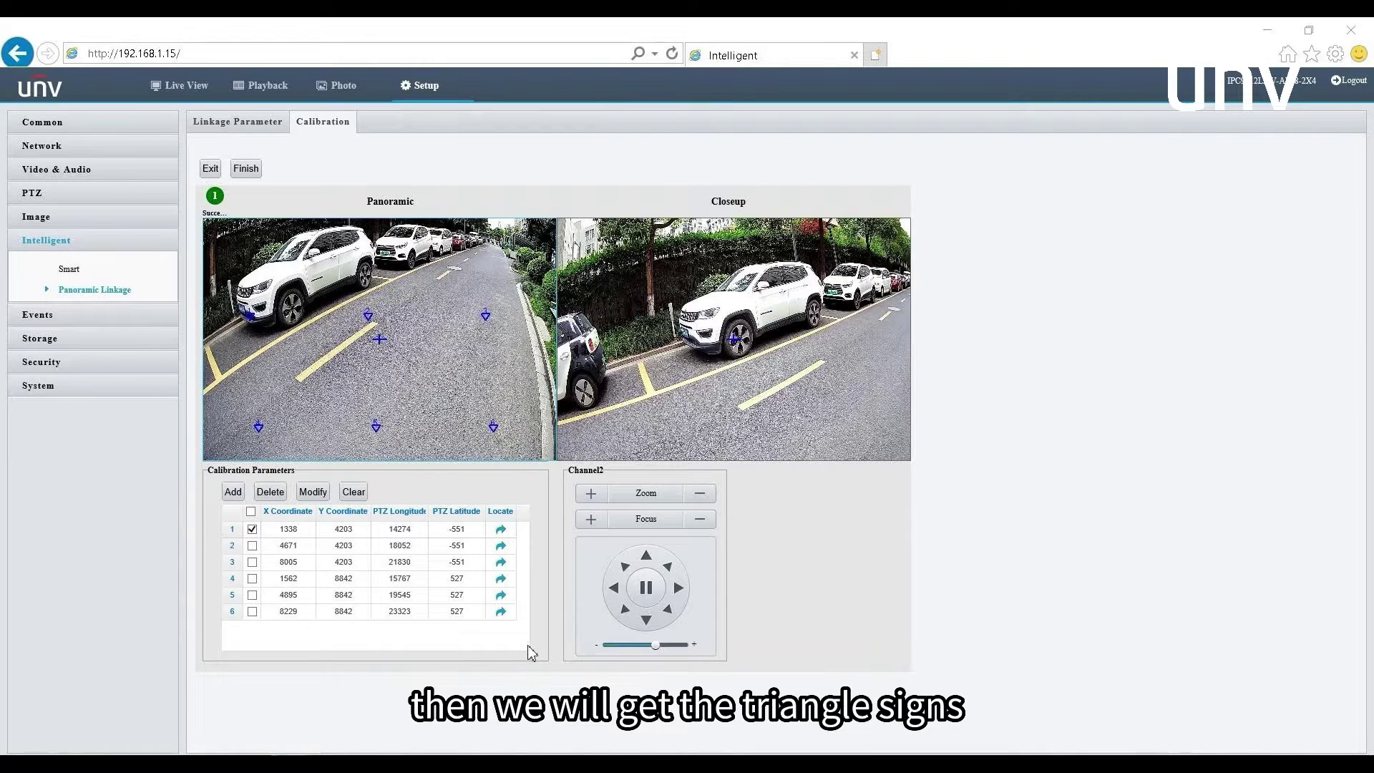
Re-orient point 1 onto the SUV bumper: X 1318, Y 4200, PTZ longitude 16804.
left_click(378, 538)
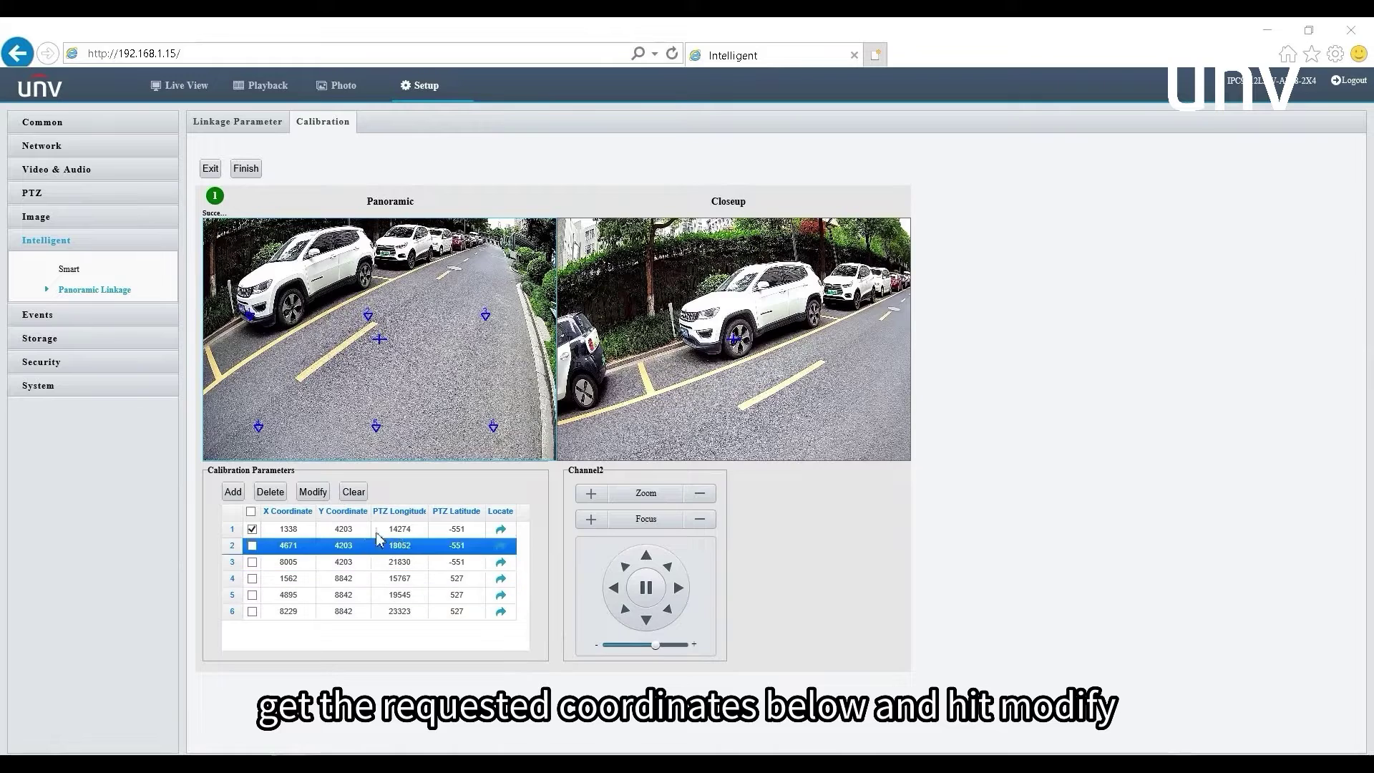
left_click(313, 492)
left_click(501, 530)
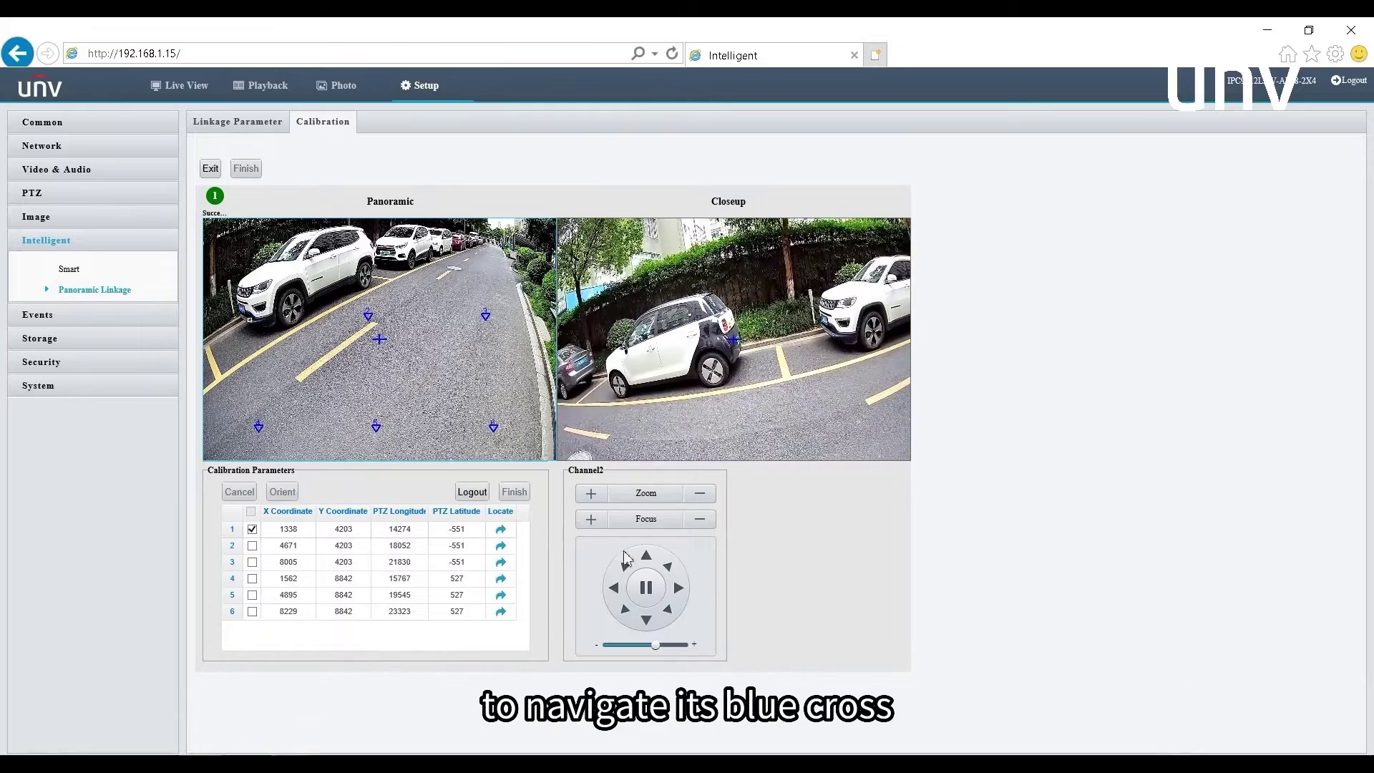
left_click(679, 588)
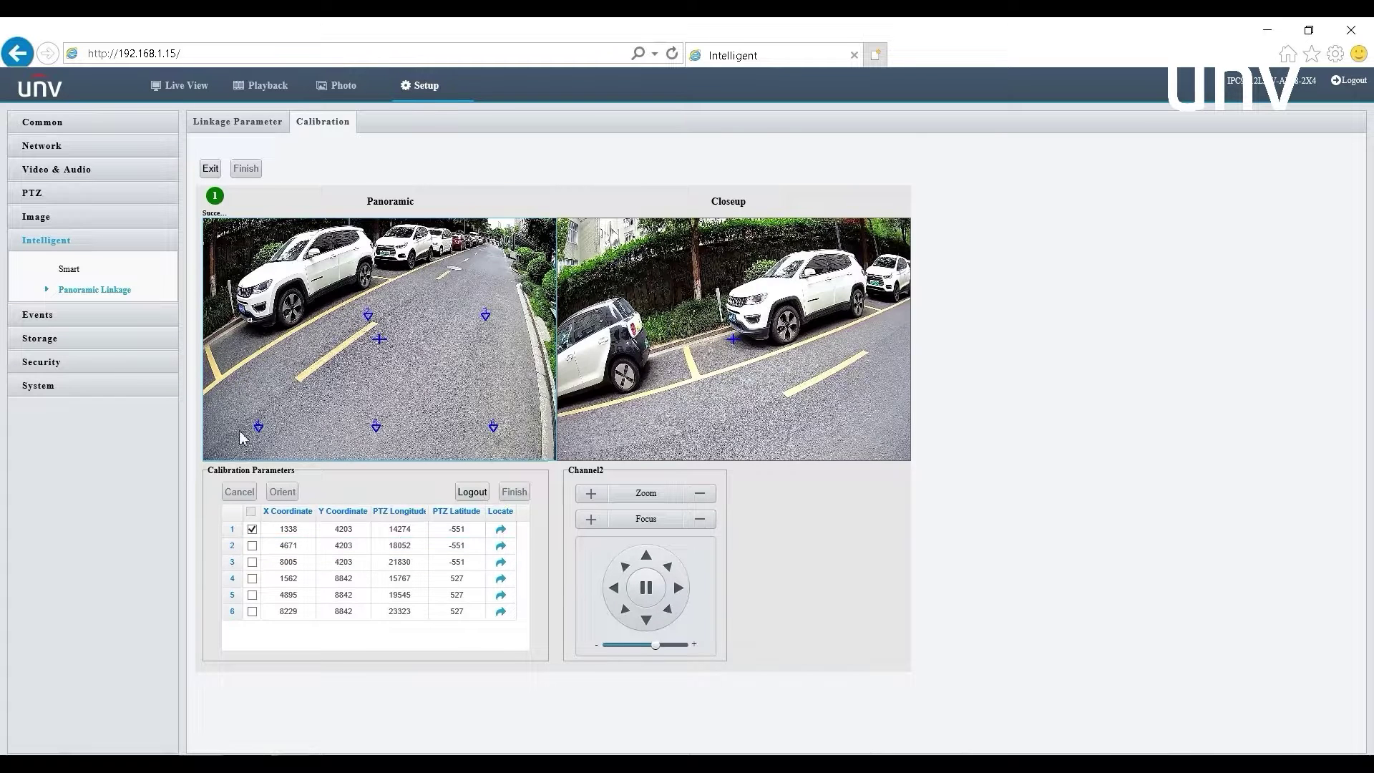
left_click(259, 324)
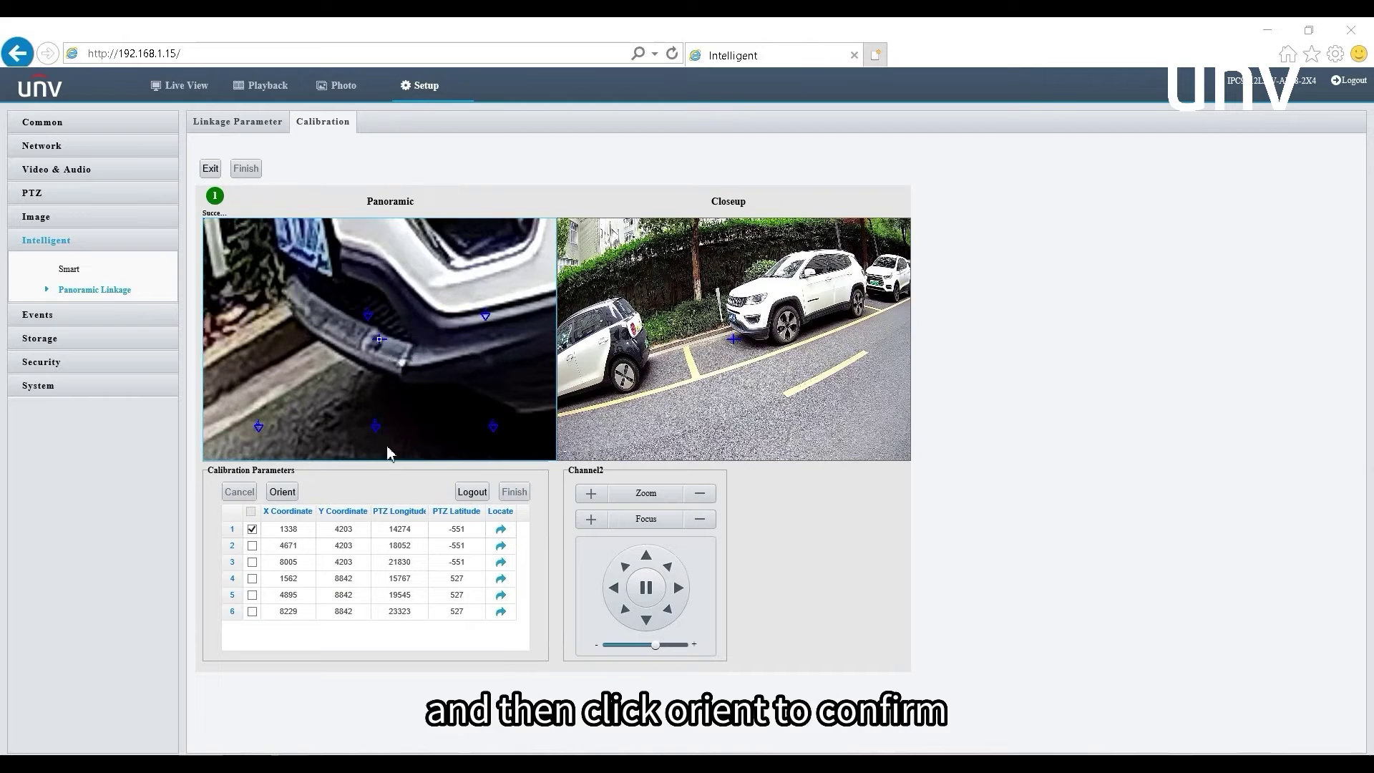
left_click(283, 493)
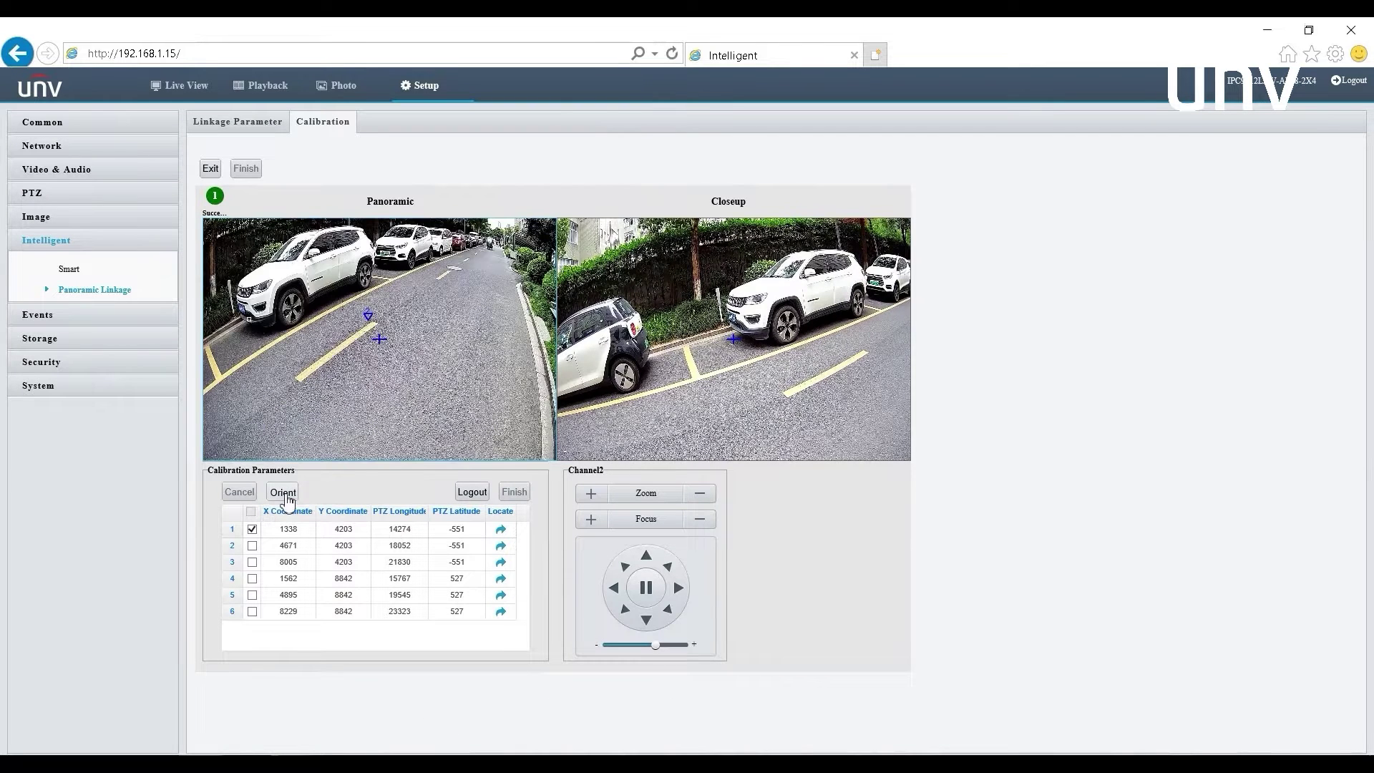
left_click(272, 547)
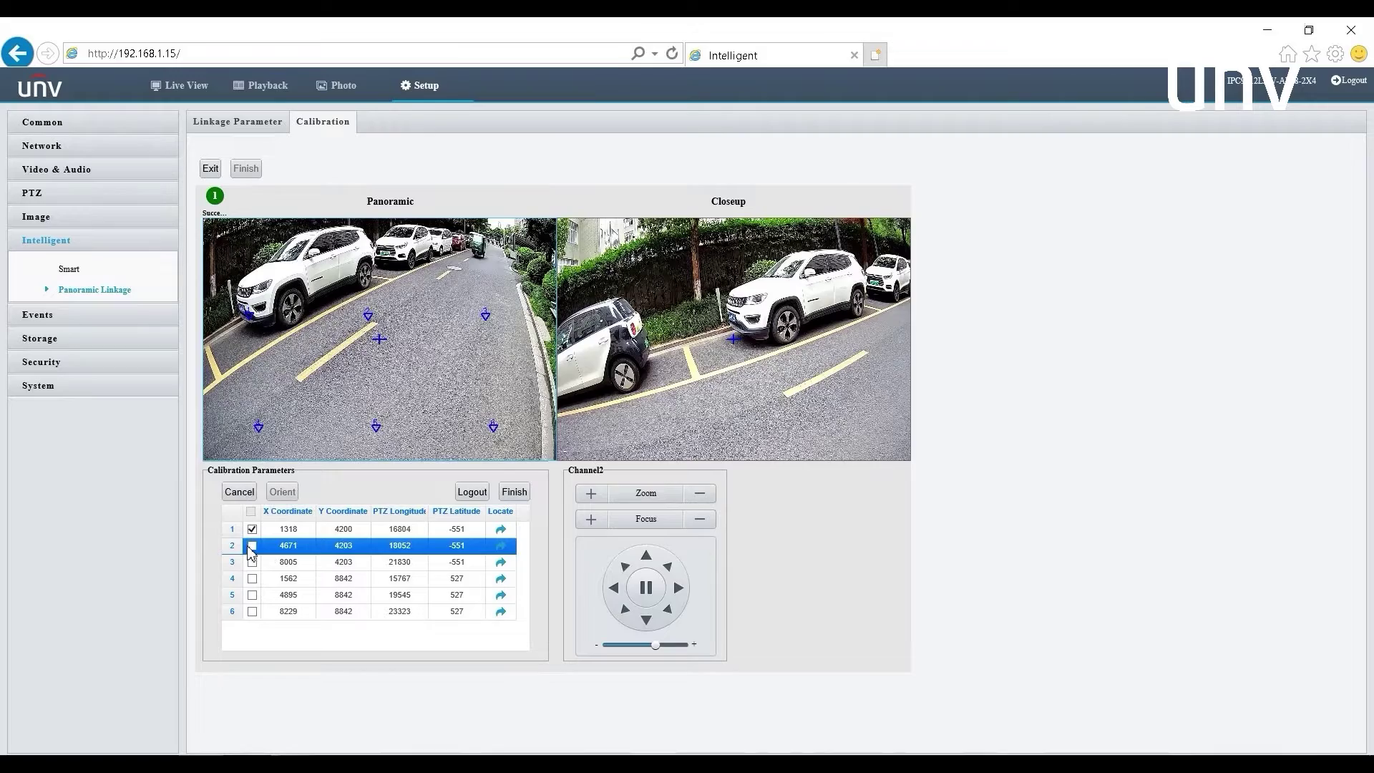
Locate and orient calibration points 2 and 3 between panoramic and closeup views.
left_click(251, 547)
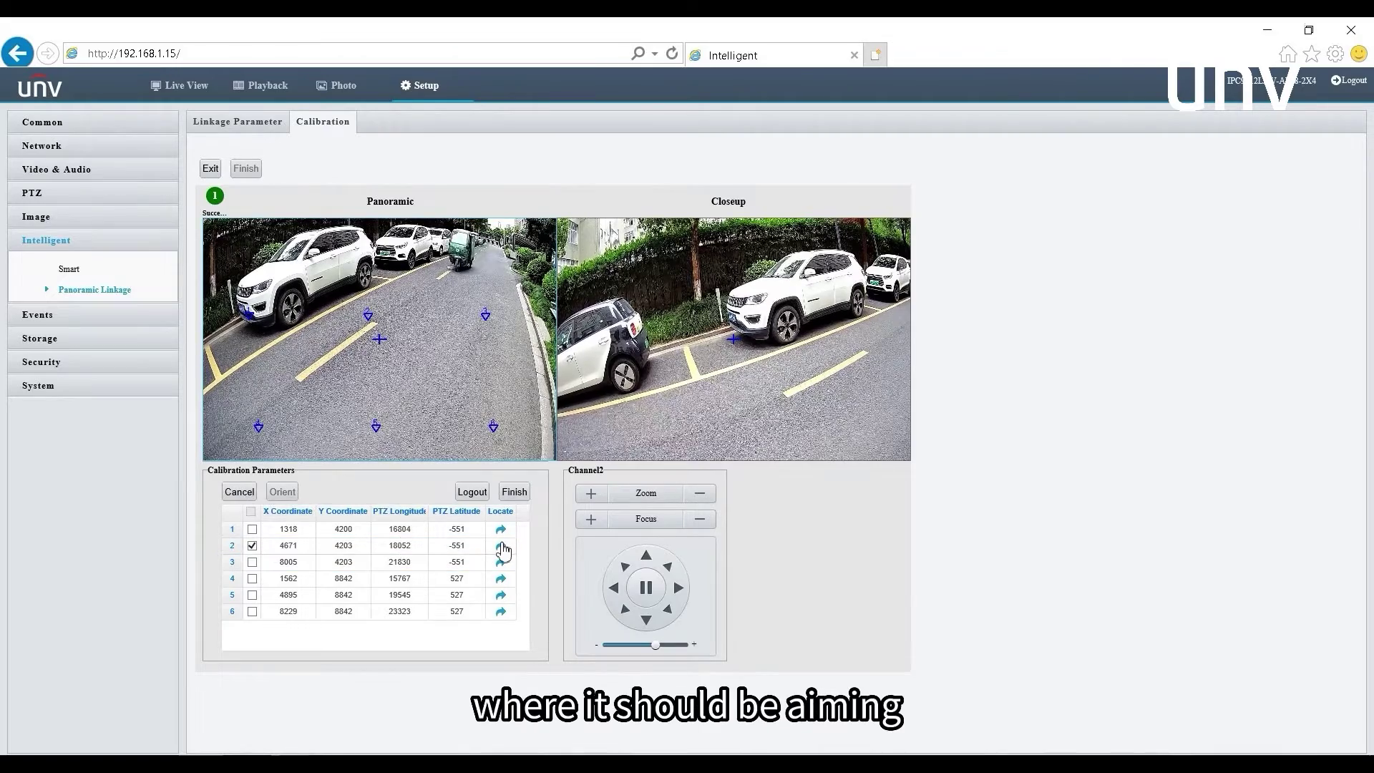
left_click(501, 546)
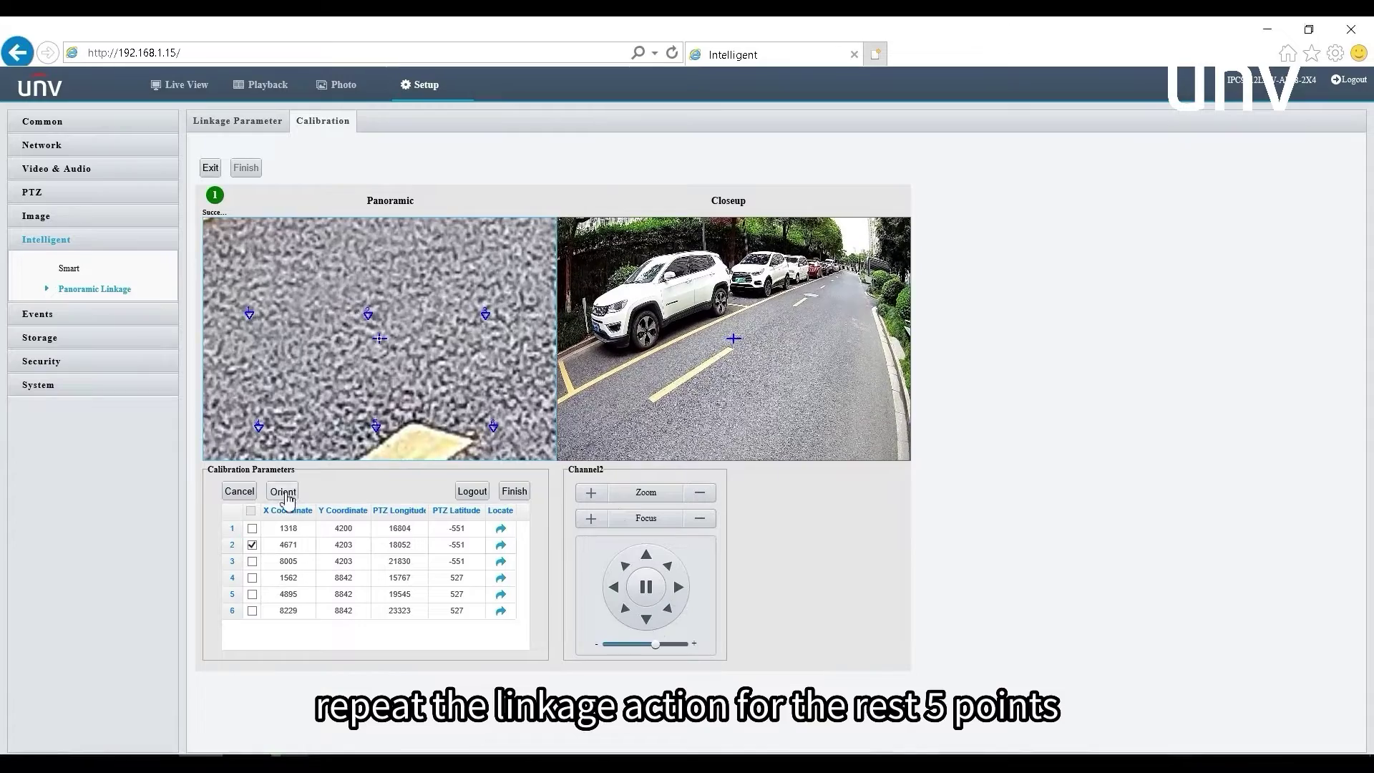
left_click(283, 491)
left_click(501, 560)
left_click(500, 578)
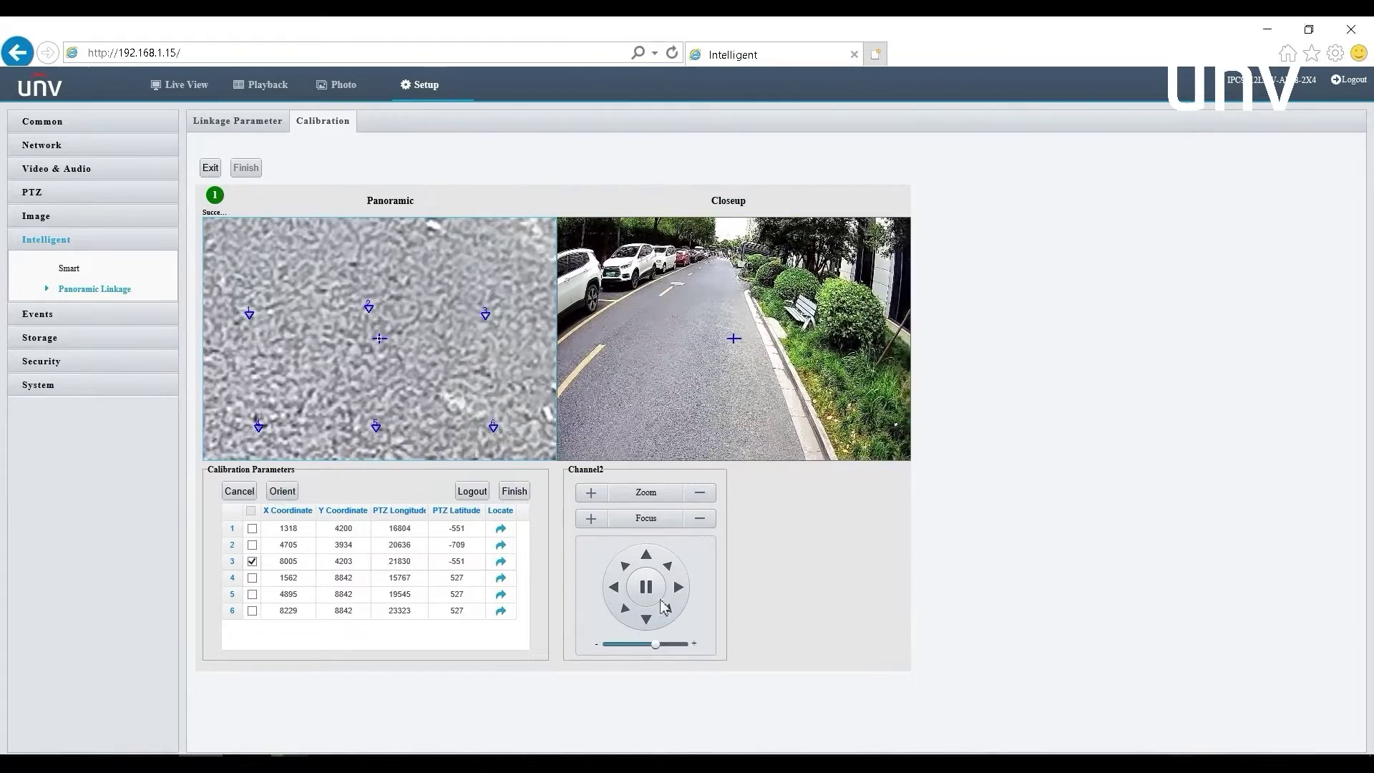
left_click(282, 491)
Align calibration points 4, 5 and 6, then finish editing the point list.
left_click(501, 561)
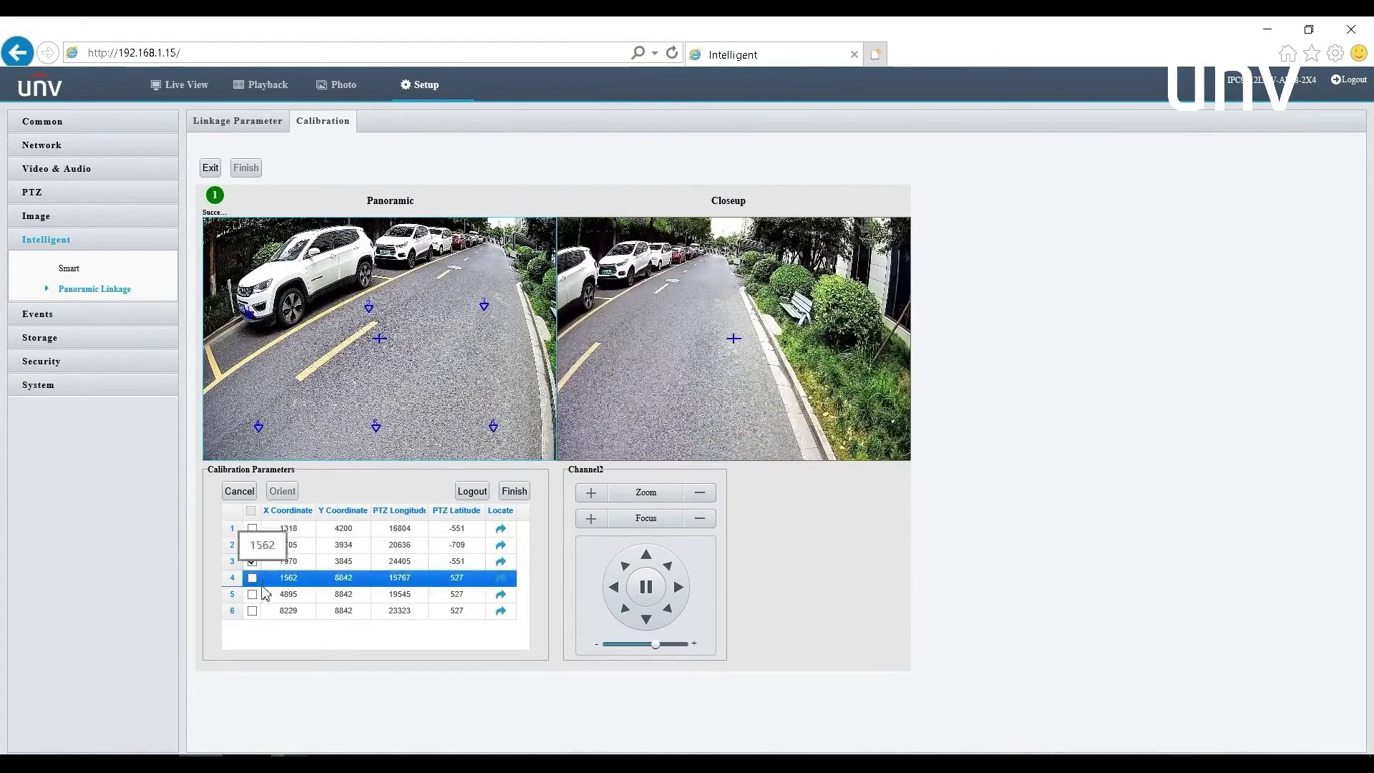
left_click(501, 577)
left_click(672, 608)
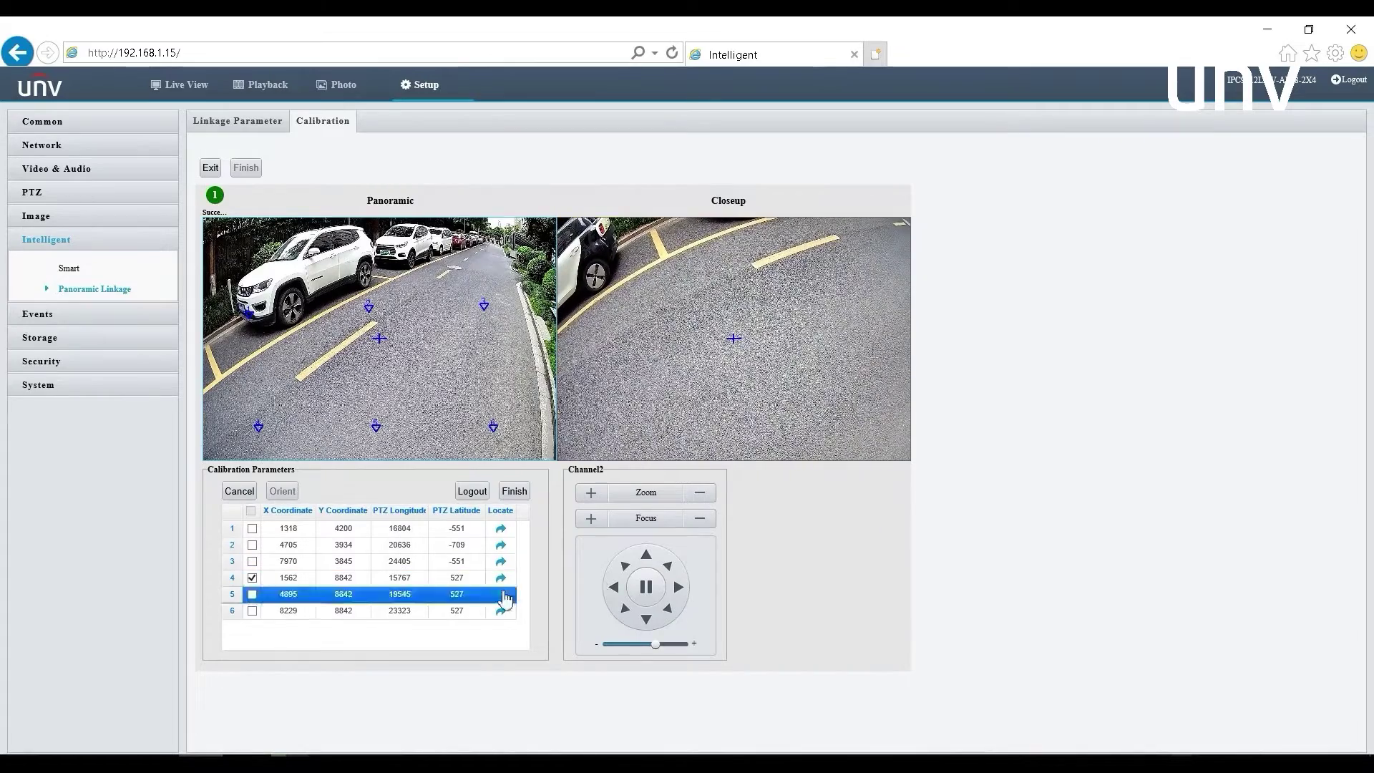
left_click(501, 594)
left_click(647, 616)
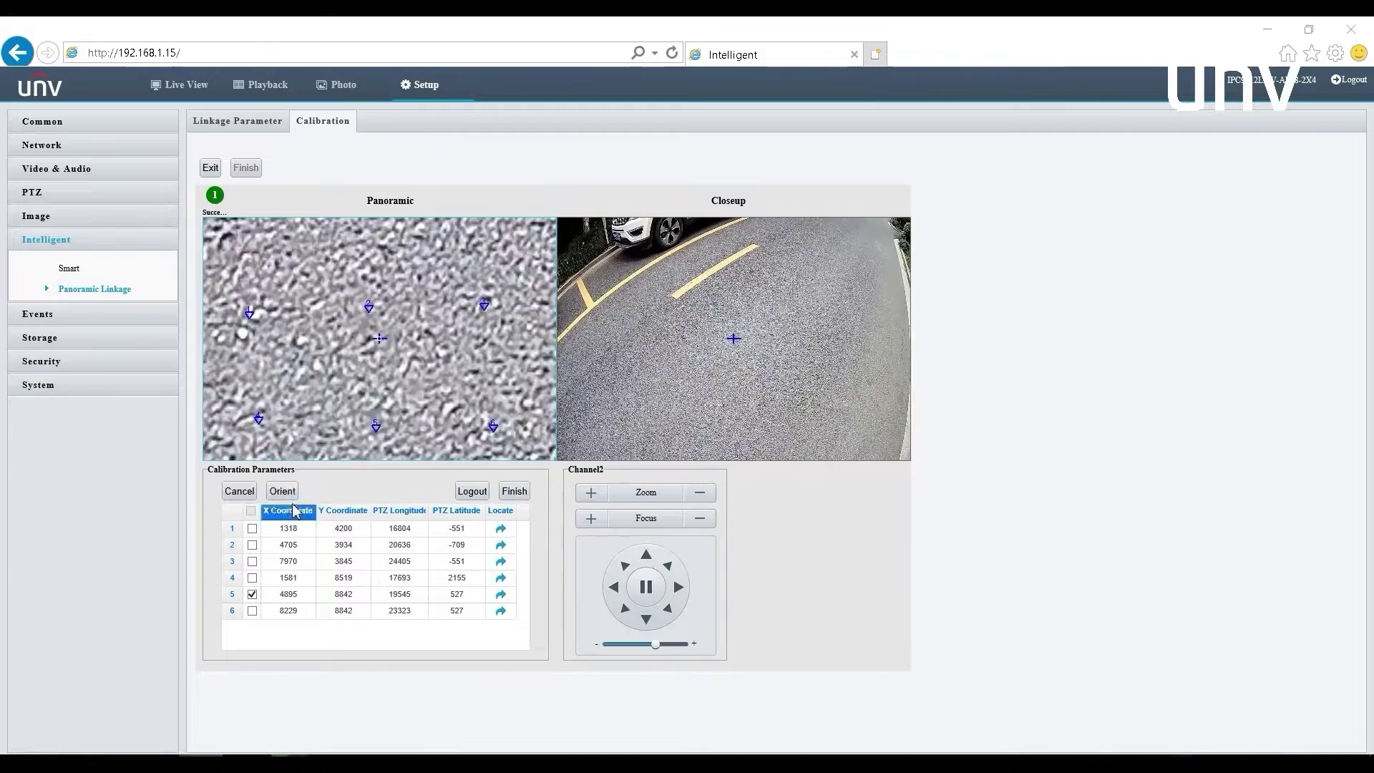
left_click(501, 611)
left_click(679, 588)
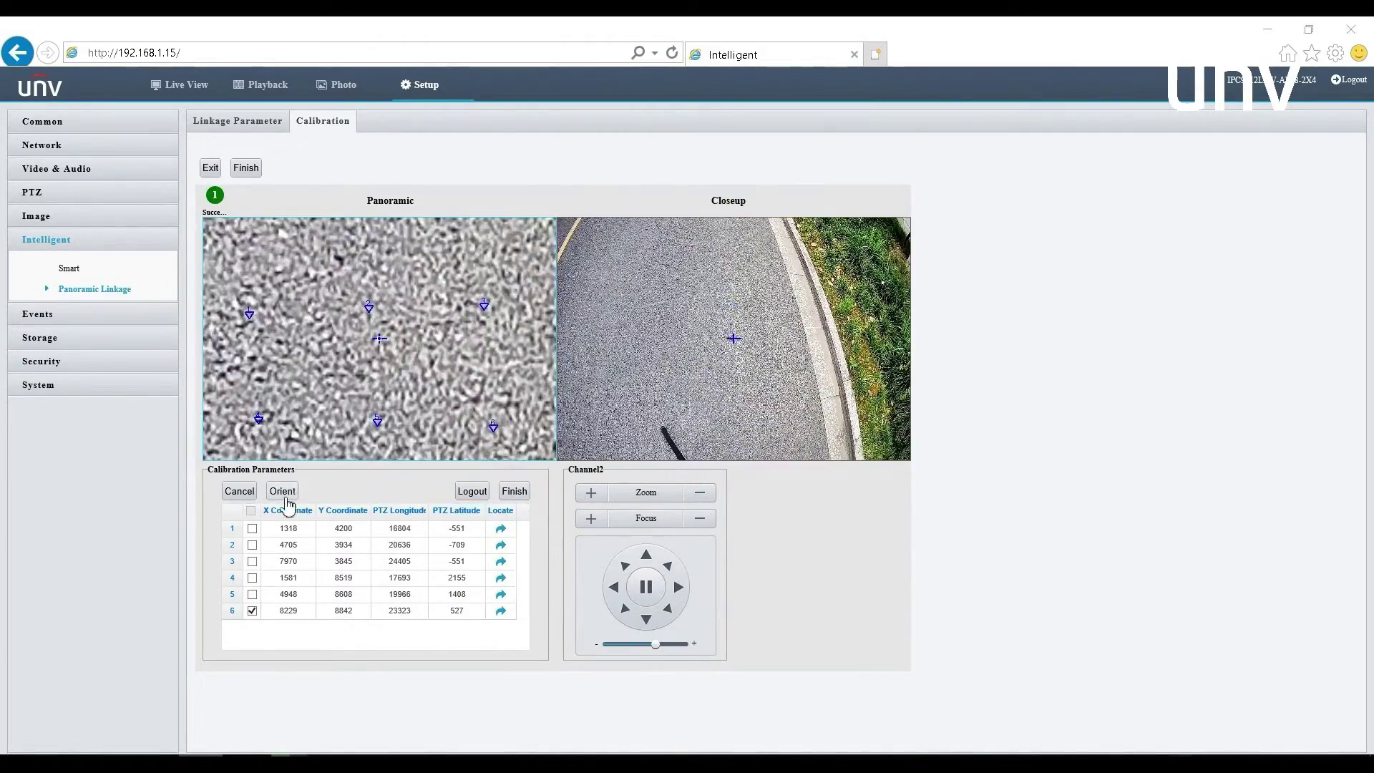
left_click(282, 490)
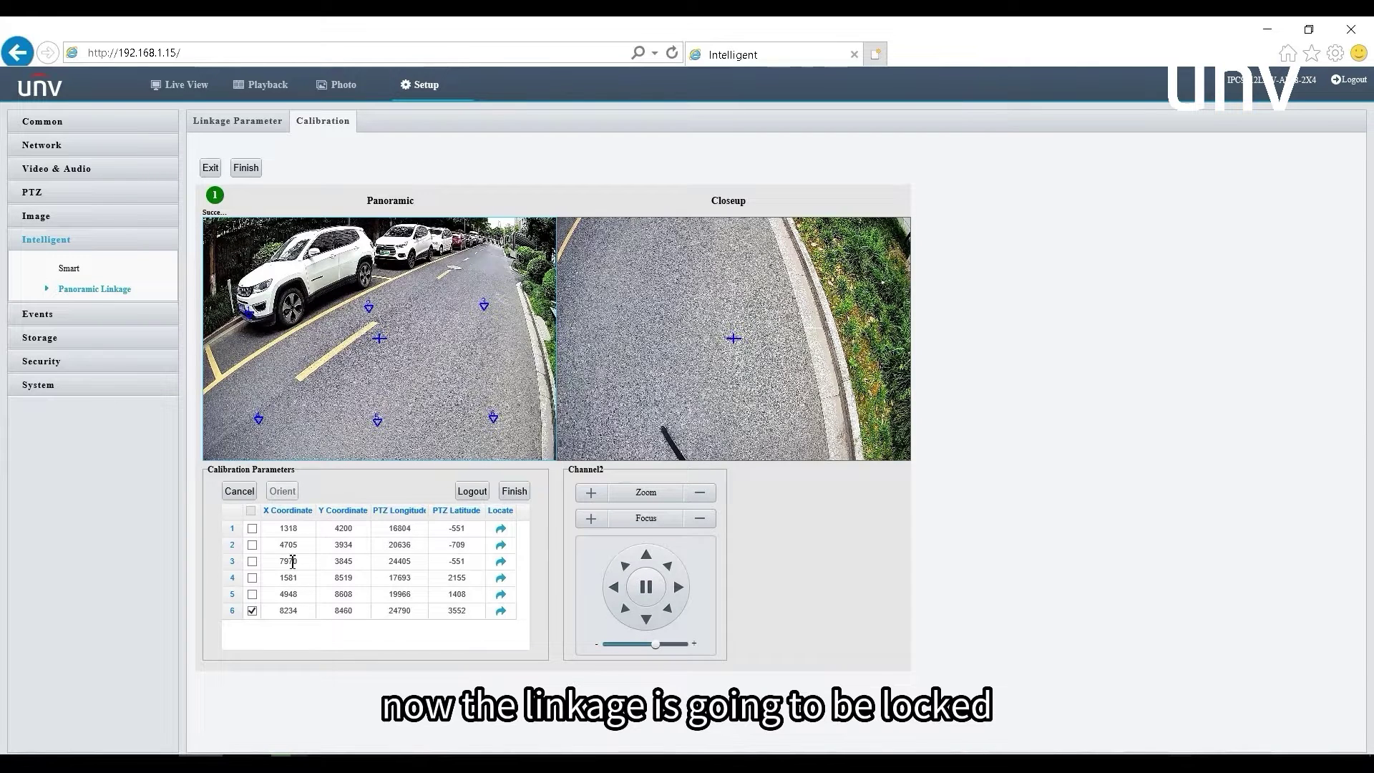
left_click(513, 491)
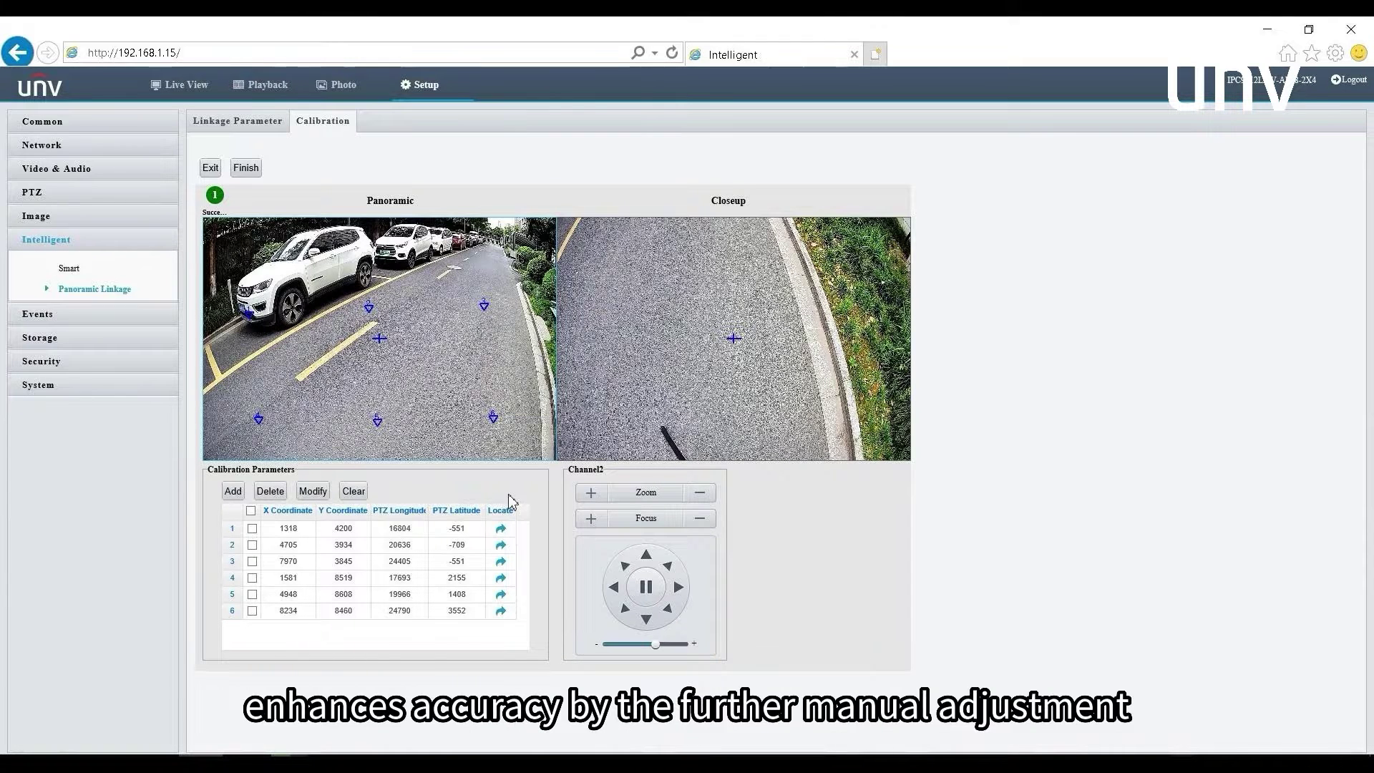
Finish the panoramic linkage calibration and go to Intelligent > Smart perimeter settings.
left_click(254, 176)
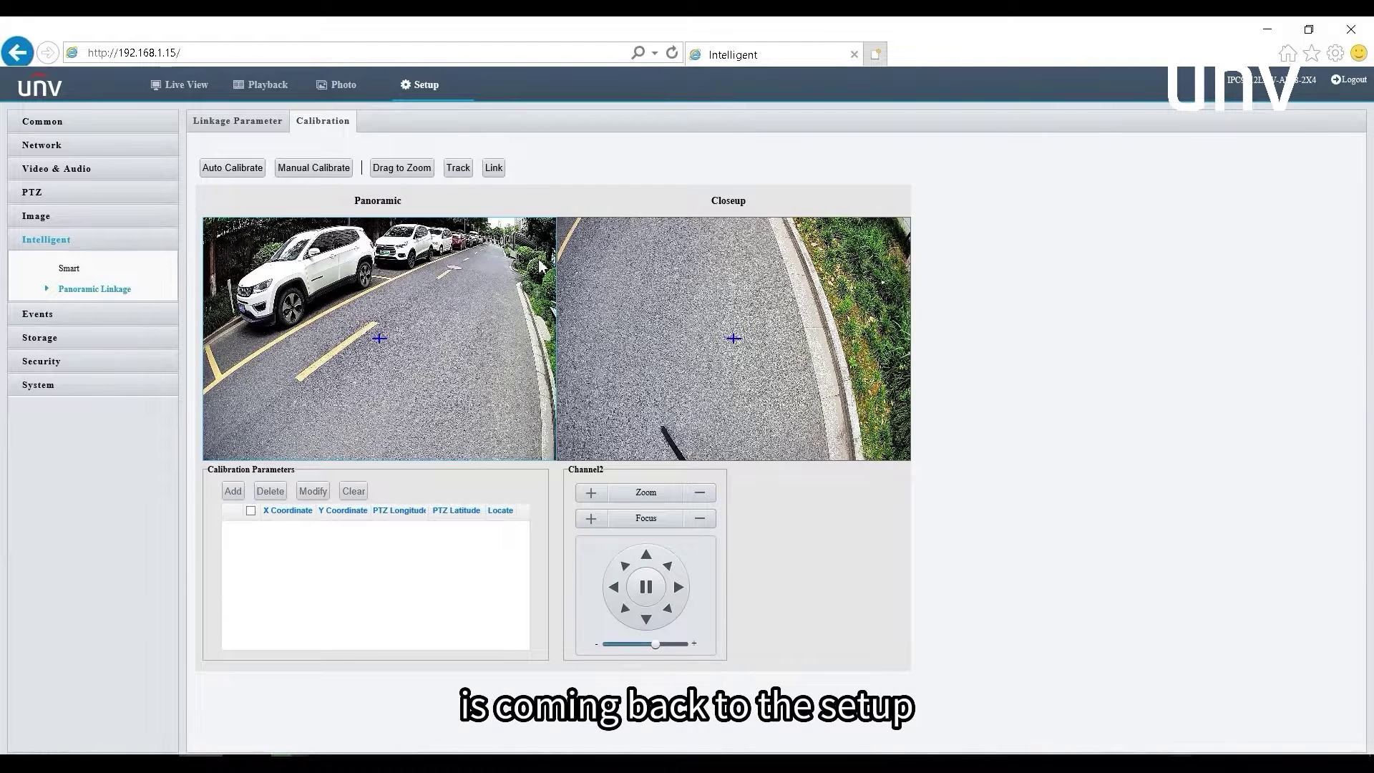
left_click(78, 270)
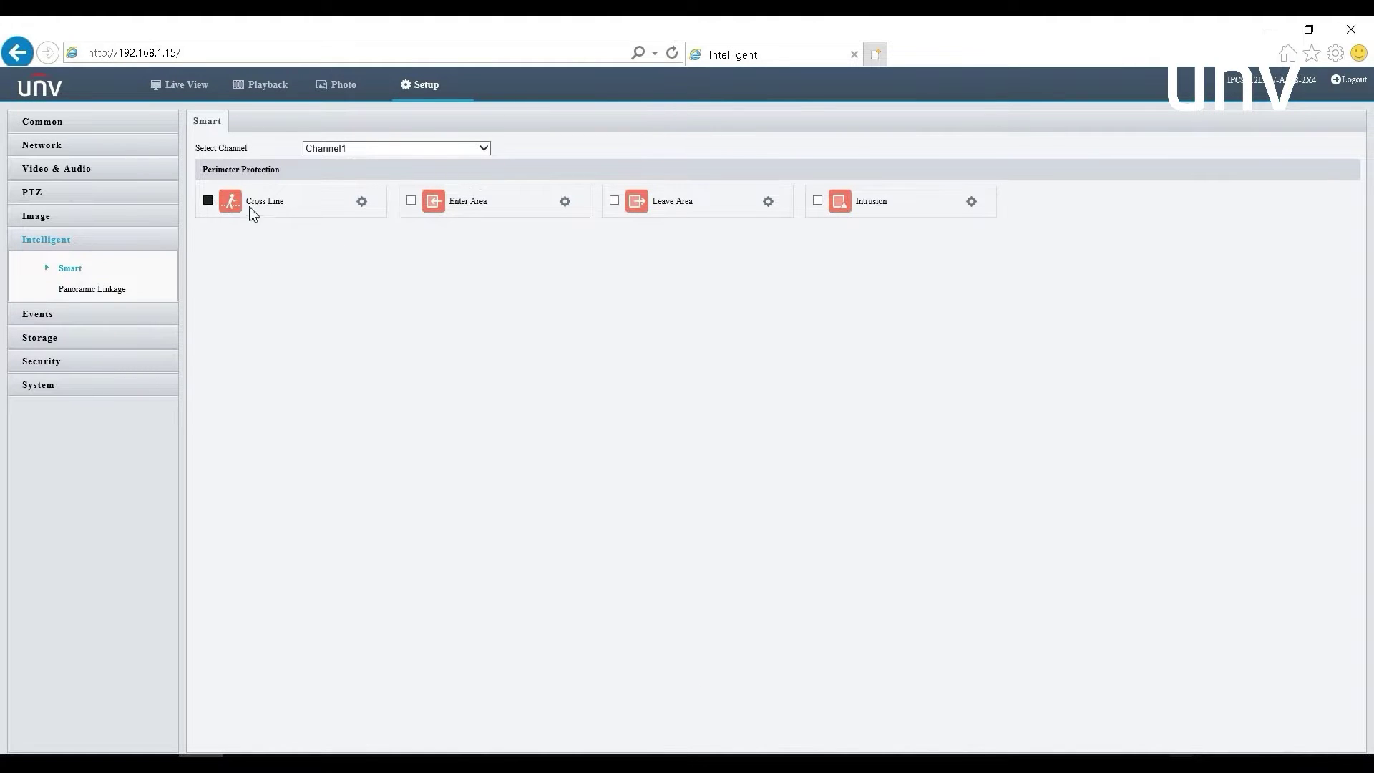
Draw Cross Line Rule1 across the road with sensitivity 100.
left_click(362, 203)
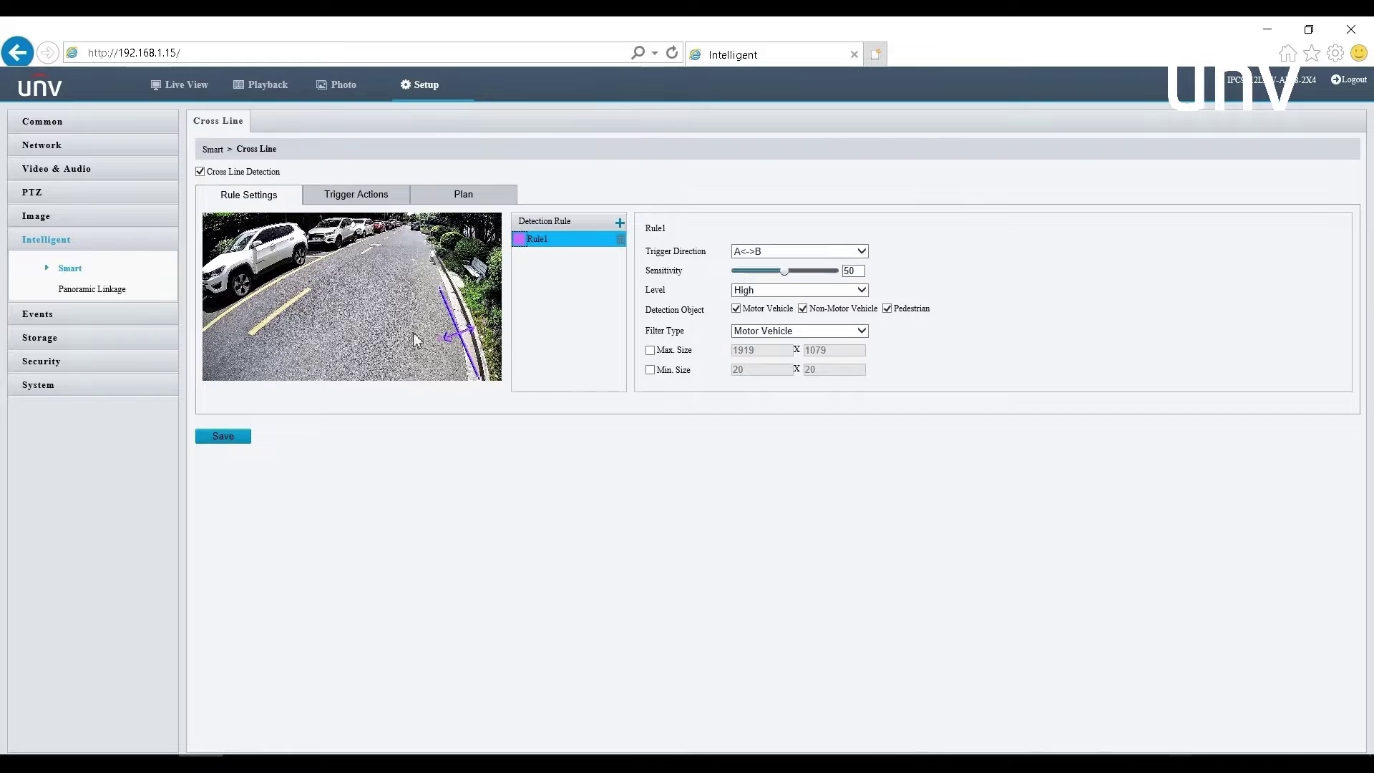
left_click_drag(441, 290, 309, 272)
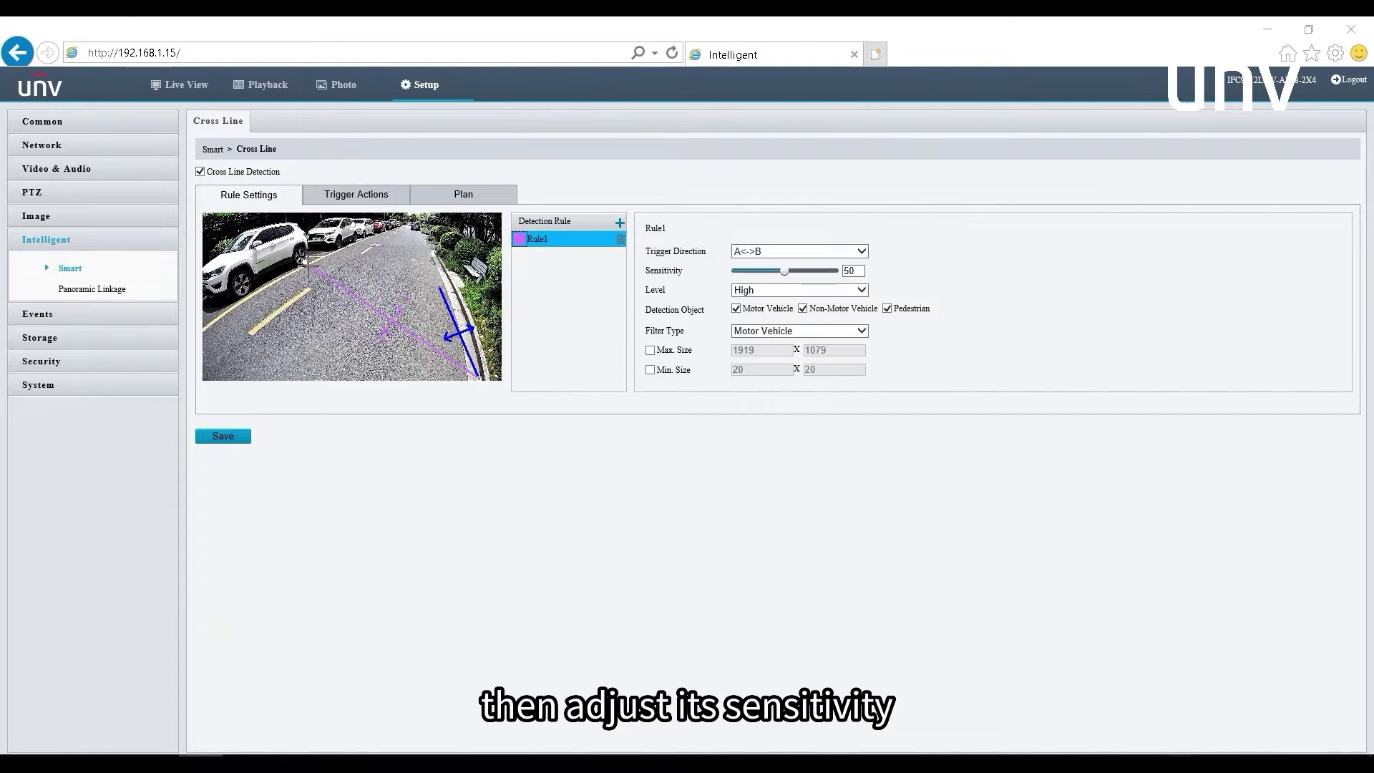
left_click(484, 384)
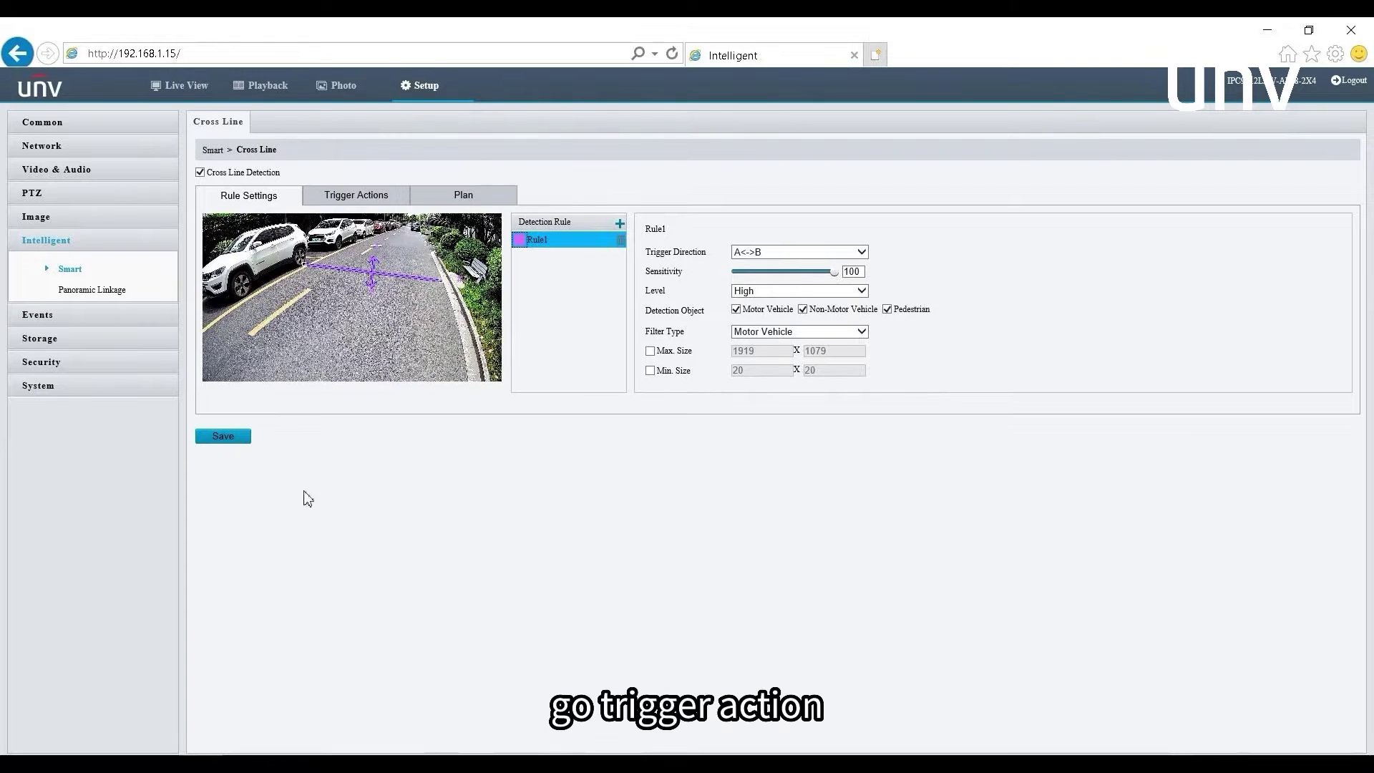
Make the cross-line rule trigger Panoramic Linkage, Alarm Sound and Alarm Light, and save.
left_click(363, 196)
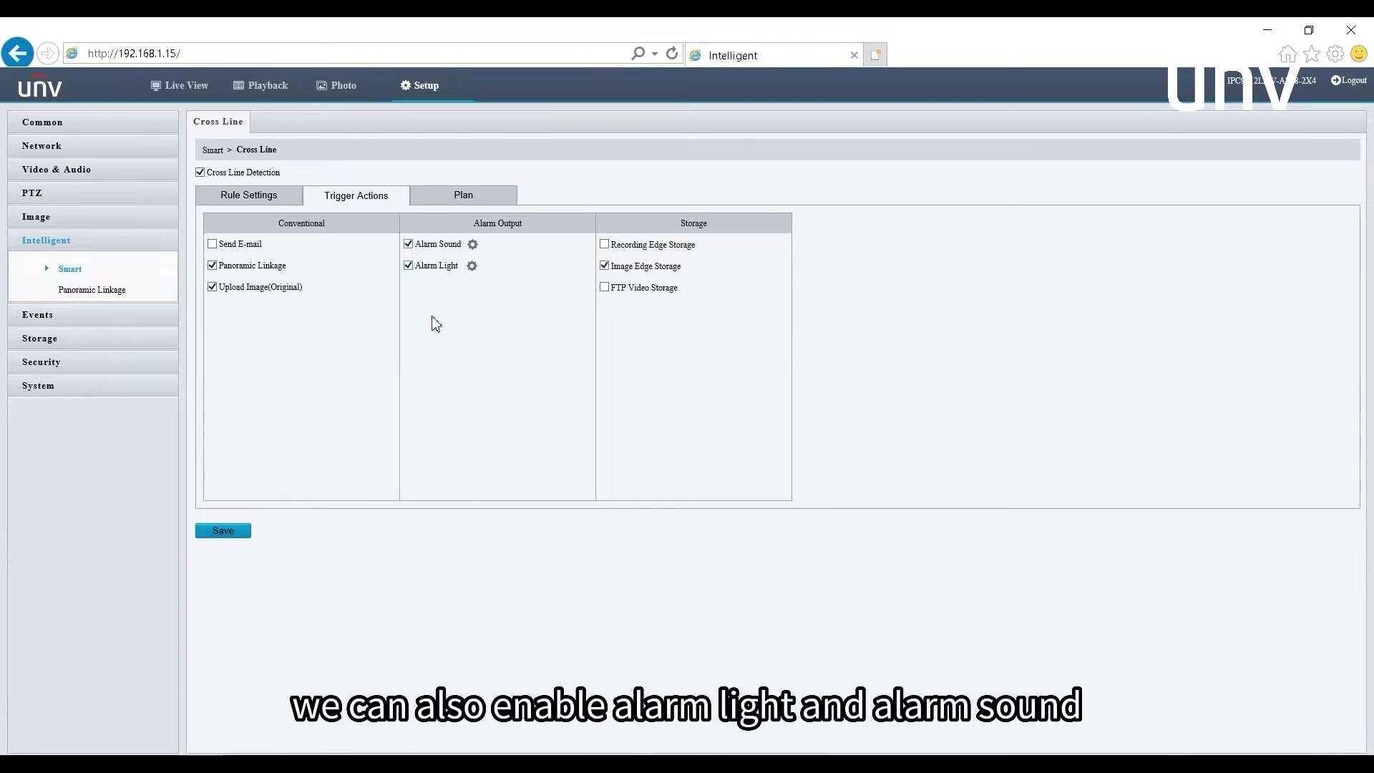
left_click(273, 196)
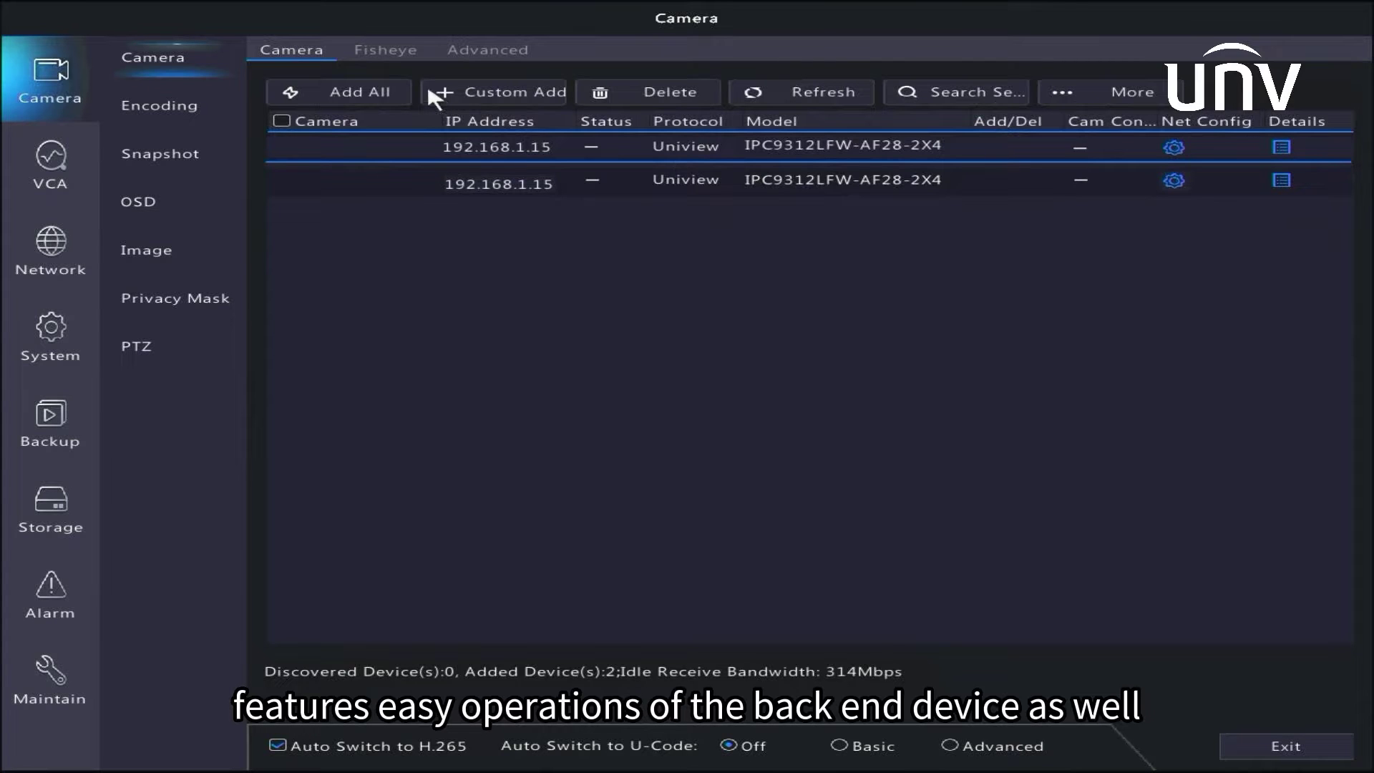
Add both channels of the camera at 192.168.1.15 as D1 and D2 via Add All.
left_click(320, 92)
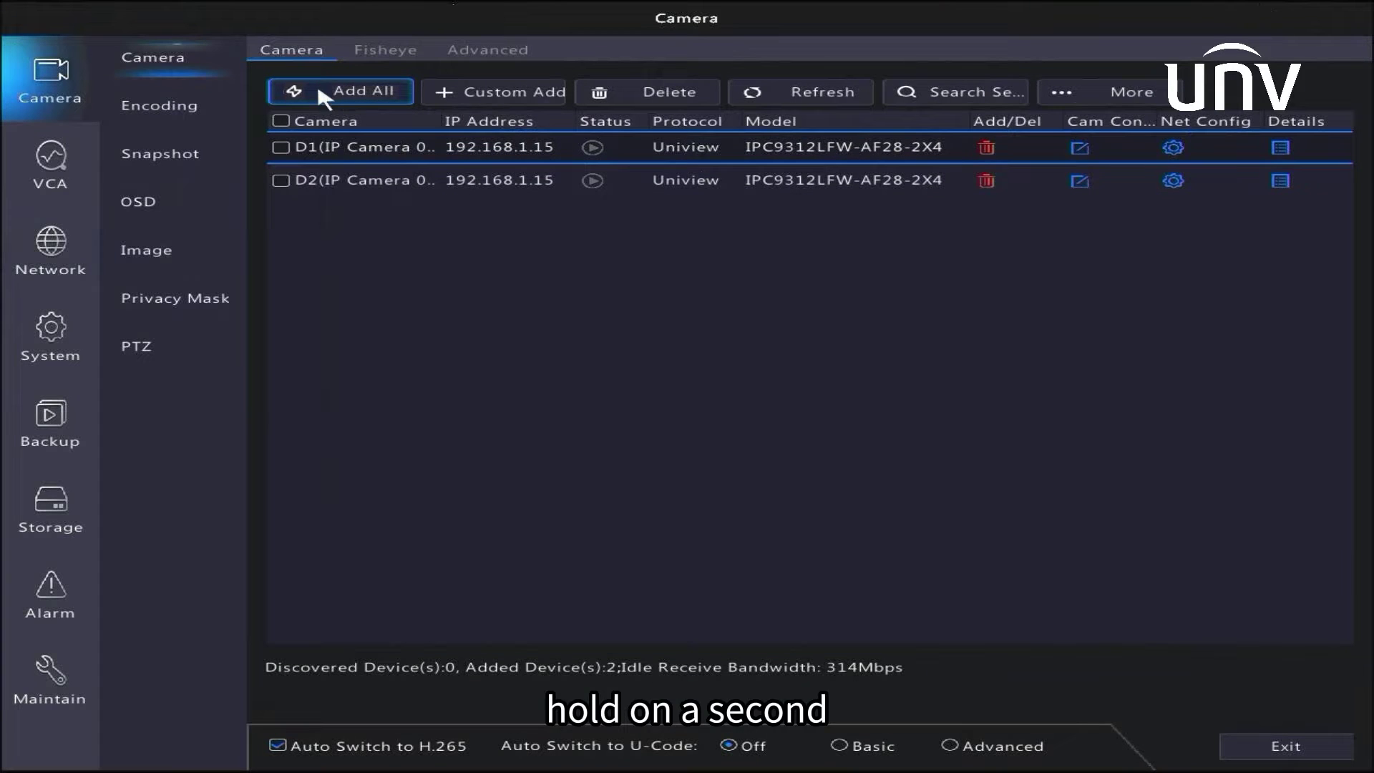